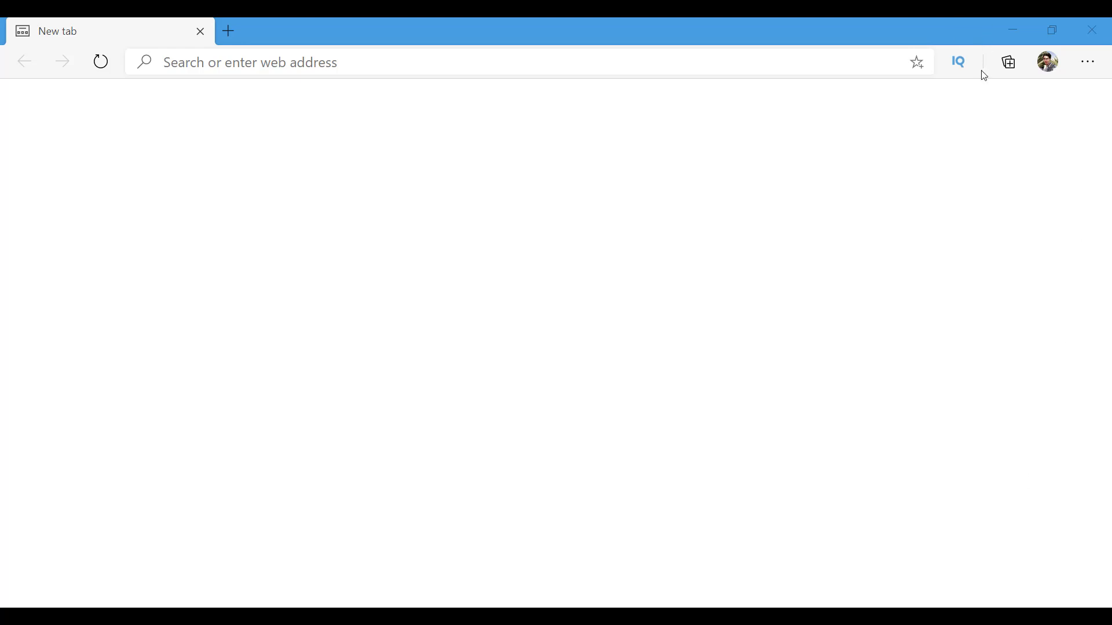
- Search the web for "download notepad++"
{"action": "left_click", "coordinate": [745, 59]}
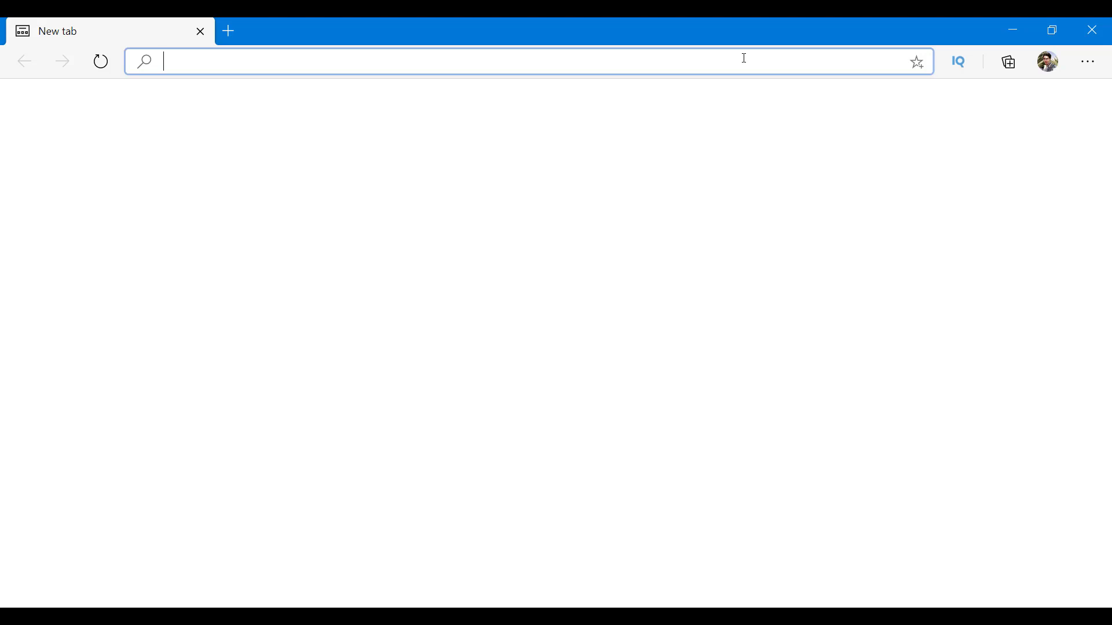
{"action": "type", "text": "download "}
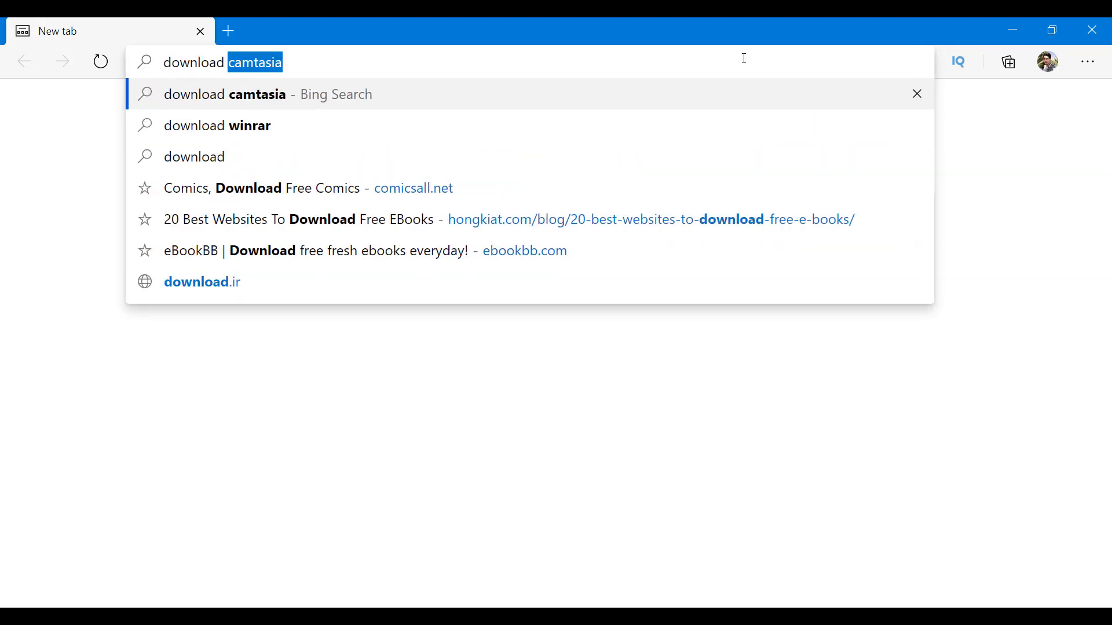
{"action": "type", "text": "notepad++"}
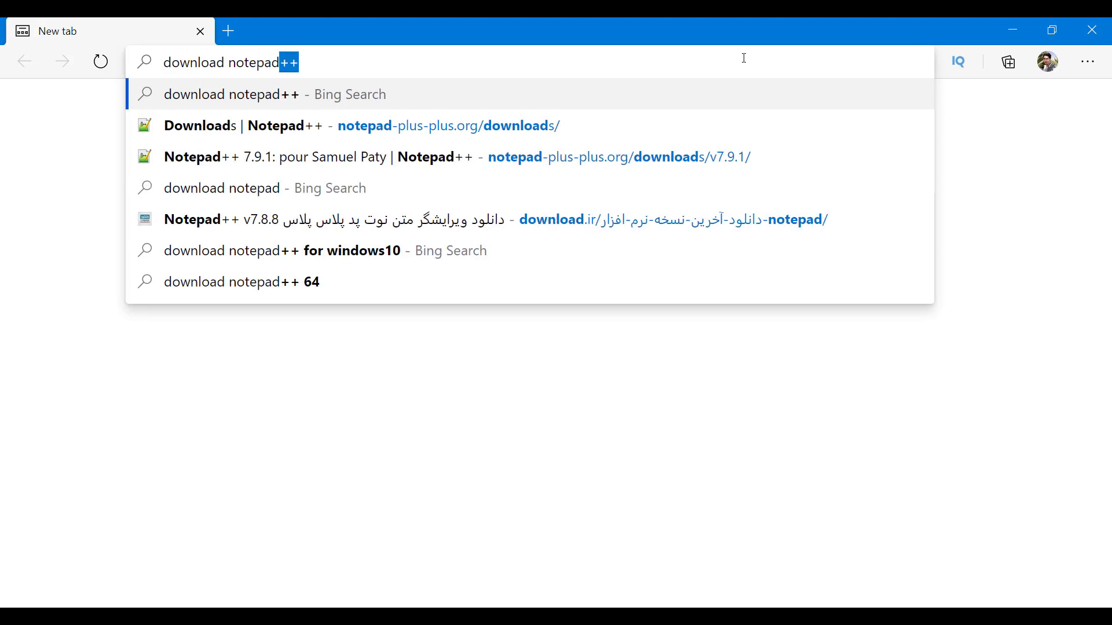
{"action": "key", "text": "Return"}
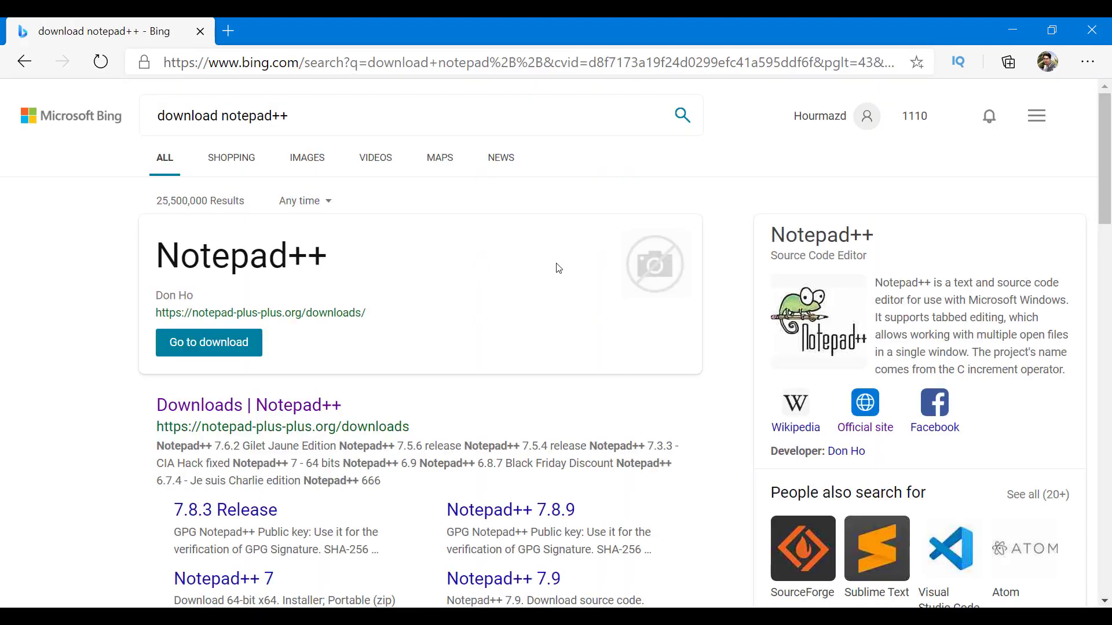
- Open the official notepad-plus-plus.org site from the search results in a new tab and switch to it
{"action": "scroll", "coordinate": [521, 249], "scroll_direction": "down", "scroll_amount": 3}
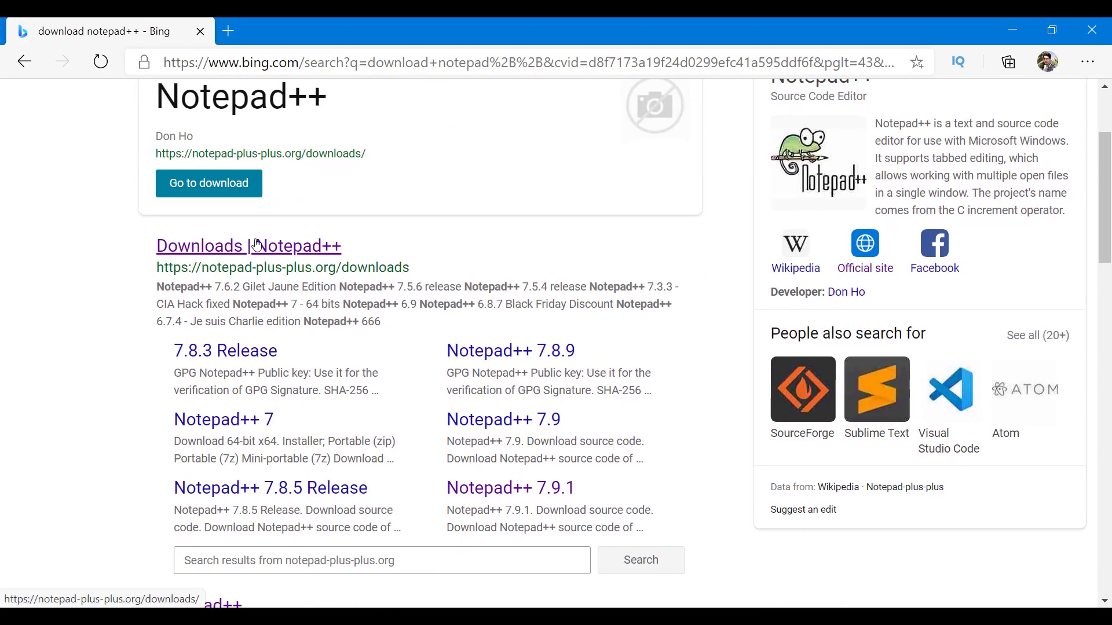
{"action": "left_click", "coordinate": [258, 244]}
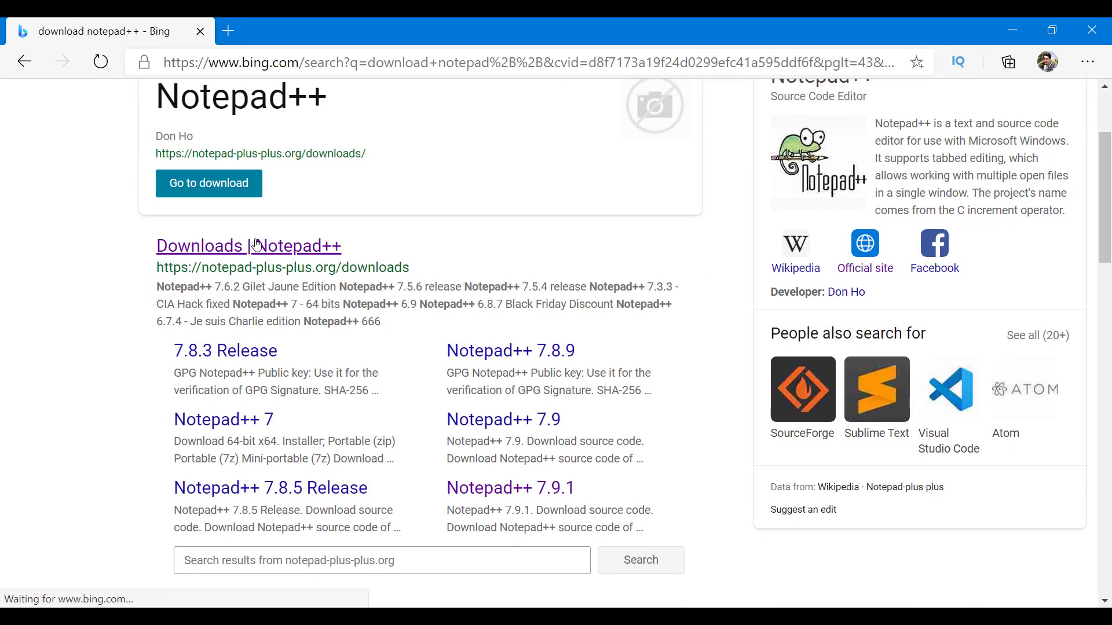
{"action": "scroll", "coordinate": [258, 244], "scroll_direction": "up", "scroll_amount": 2}
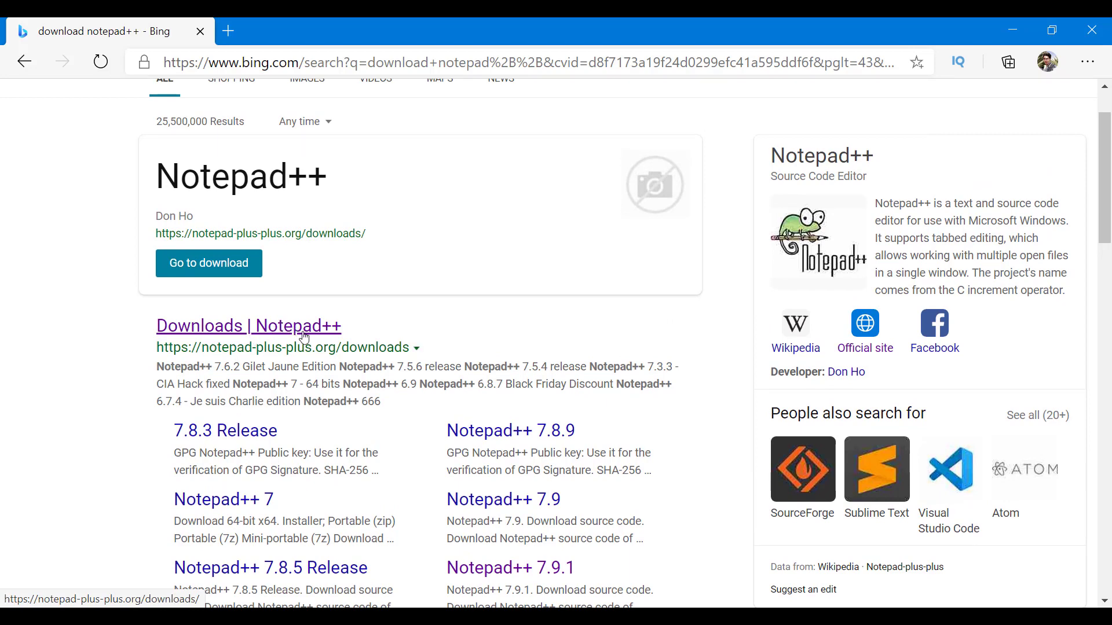
{"action": "scroll", "coordinate": [212, 301], "scroll_direction": "down", "scroll_amount": 10}
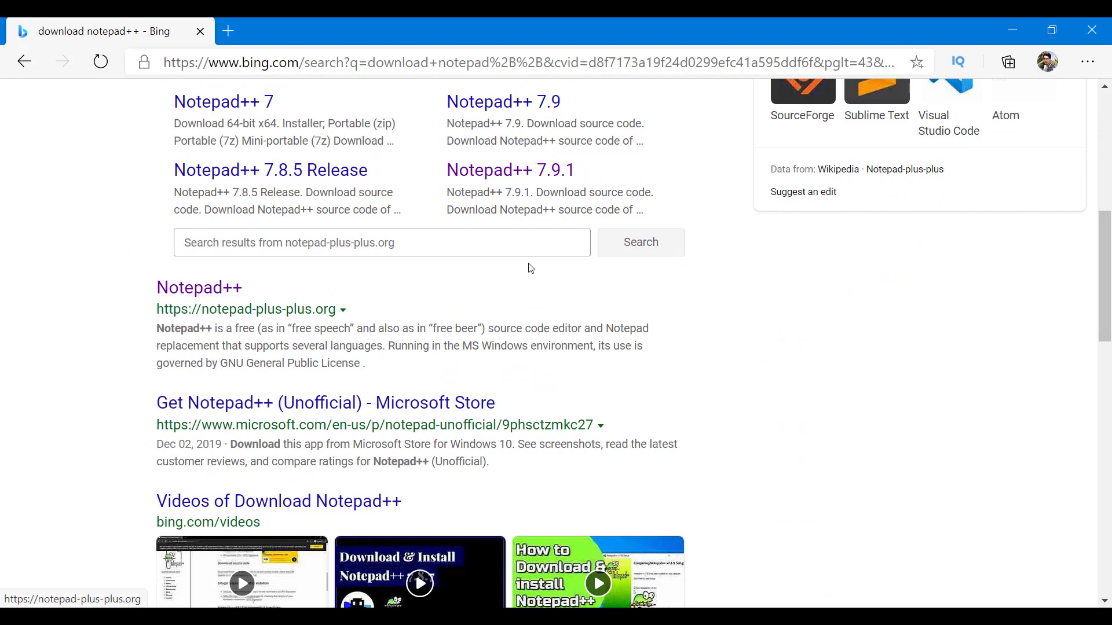
{"action": "scroll", "coordinate": [524, 269], "scroll_direction": "up", "scroll_amount": 1}
{"action": "scroll", "coordinate": [516, 279], "scroll_direction": "up", "scroll_amount": 5}
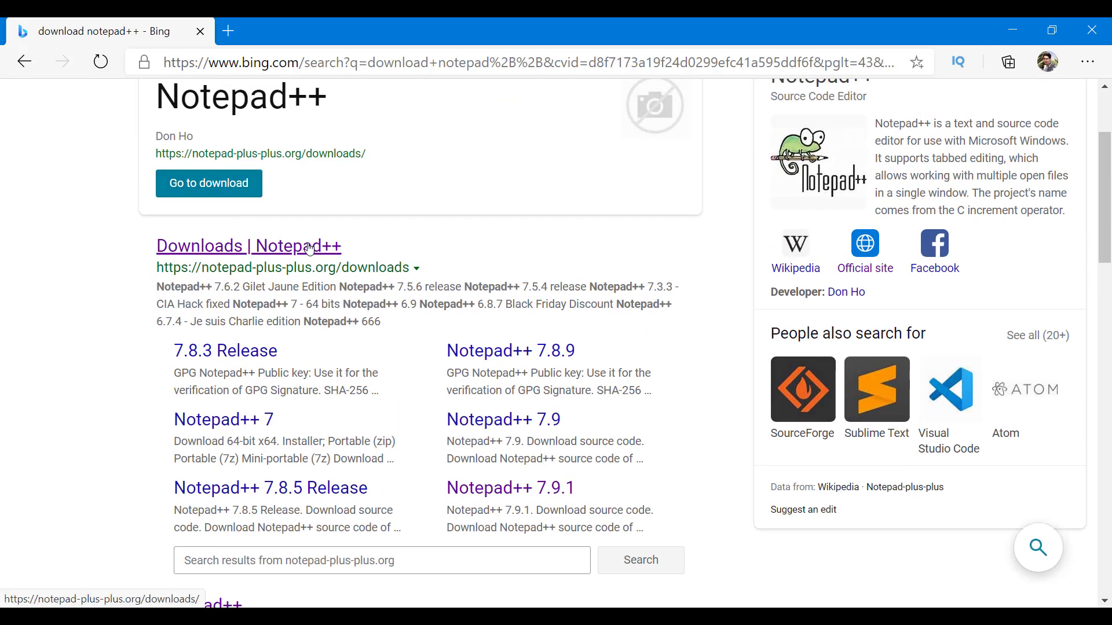
{"action": "scroll", "coordinate": [311, 249], "scroll_direction": "down", "scroll_amount": 3}
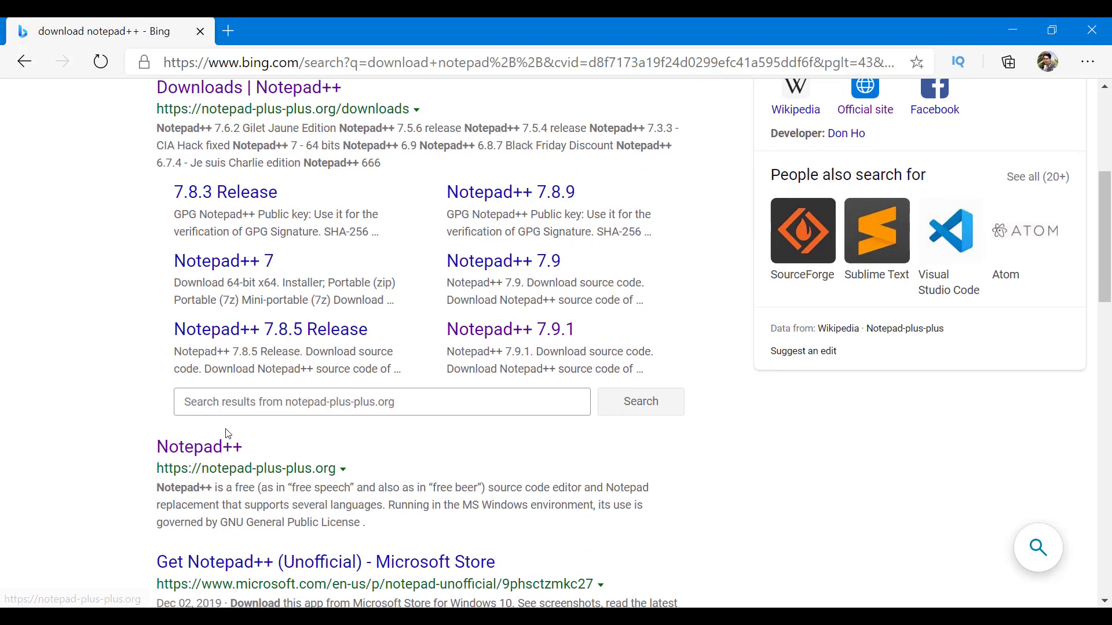
{"action": "middle_click", "coordinate": [227, 454]}
{"action": "scroll", "coordinate": [227, 453], "scroll_direction": "up", "scroll_amount": 1}
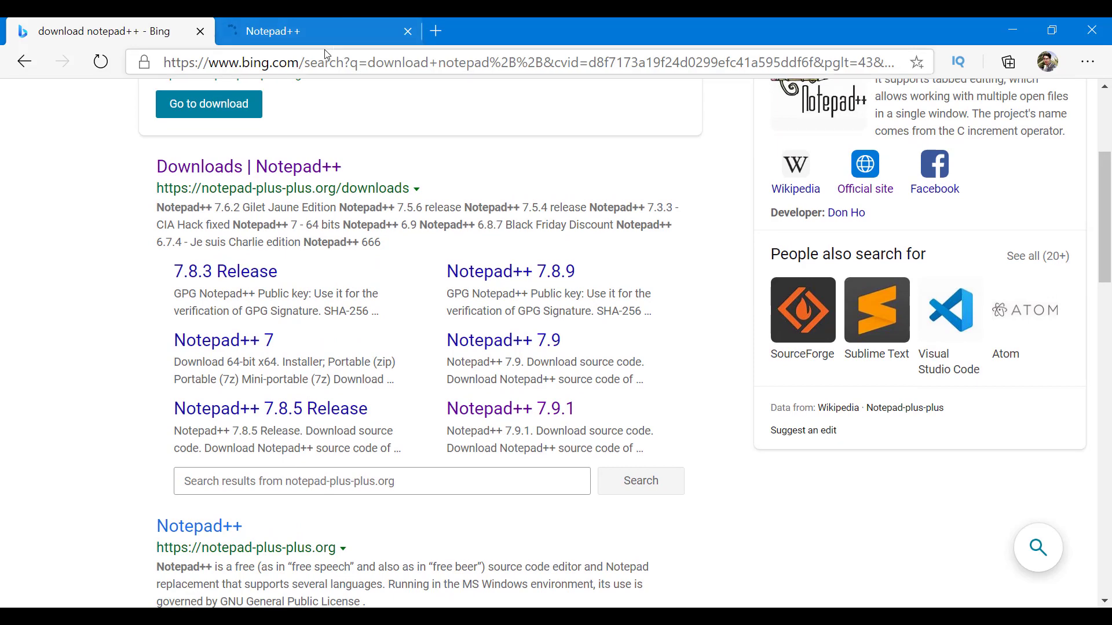
{"action": "left_click", "coordinate": [320, 23]}
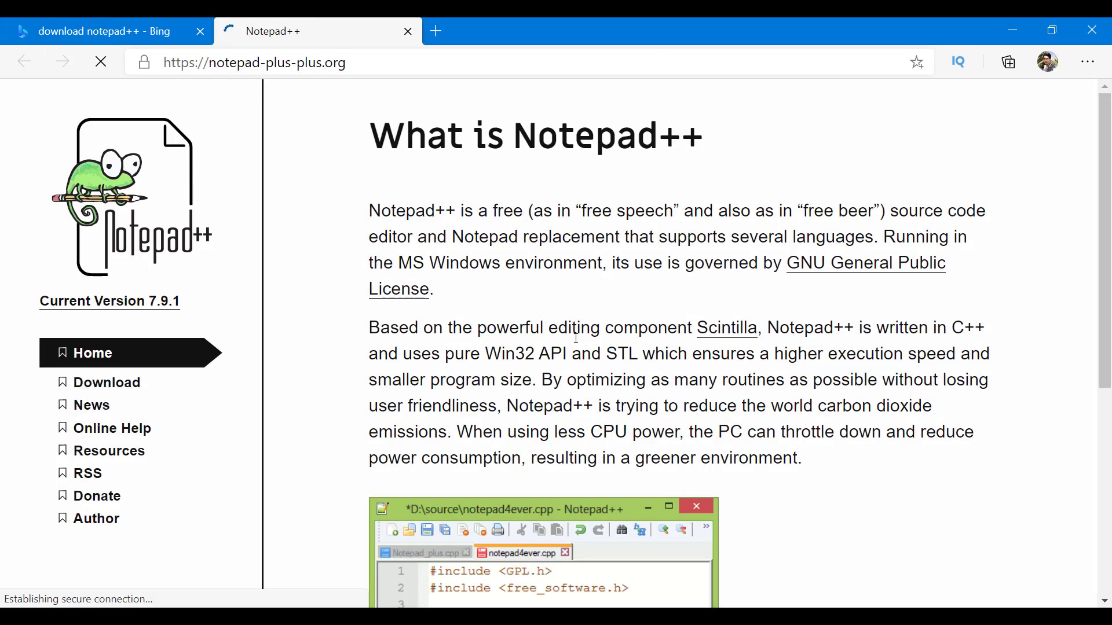
- Go to the site's Download page and open the Notepad++ 7.9.1 release in a new tab
{"action": "scroll", "coordinate": [572, 343], "scroll_direction": "down", "scroll_amount": 1}
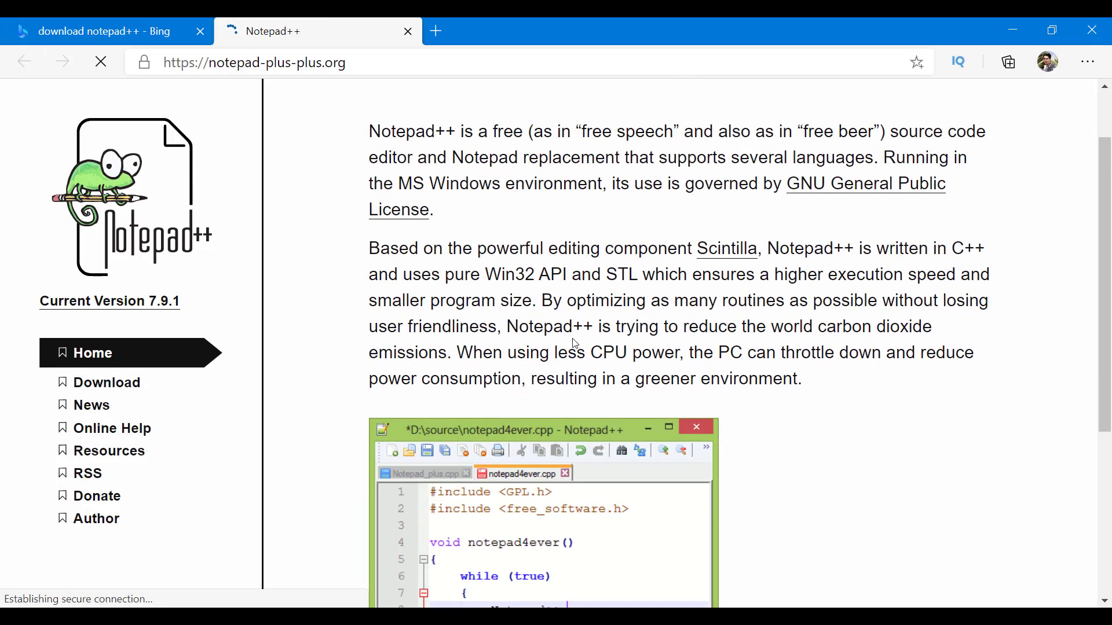
{"action": "left_click", "coordinate": [129, 391]}
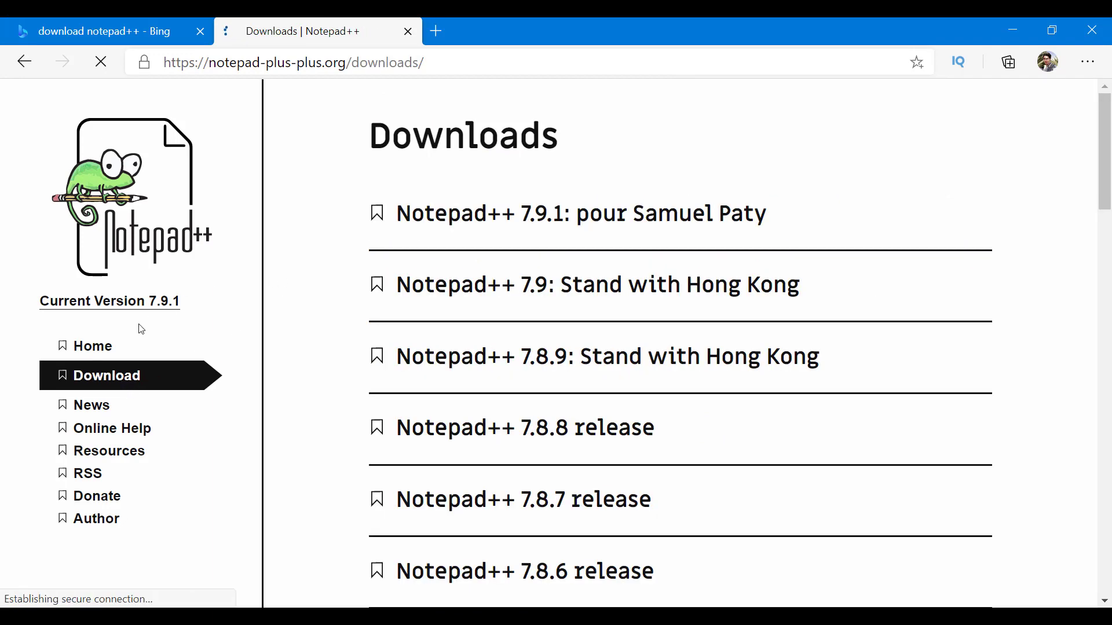
{"action": "middle_click", "coordinate": [505, 219]}
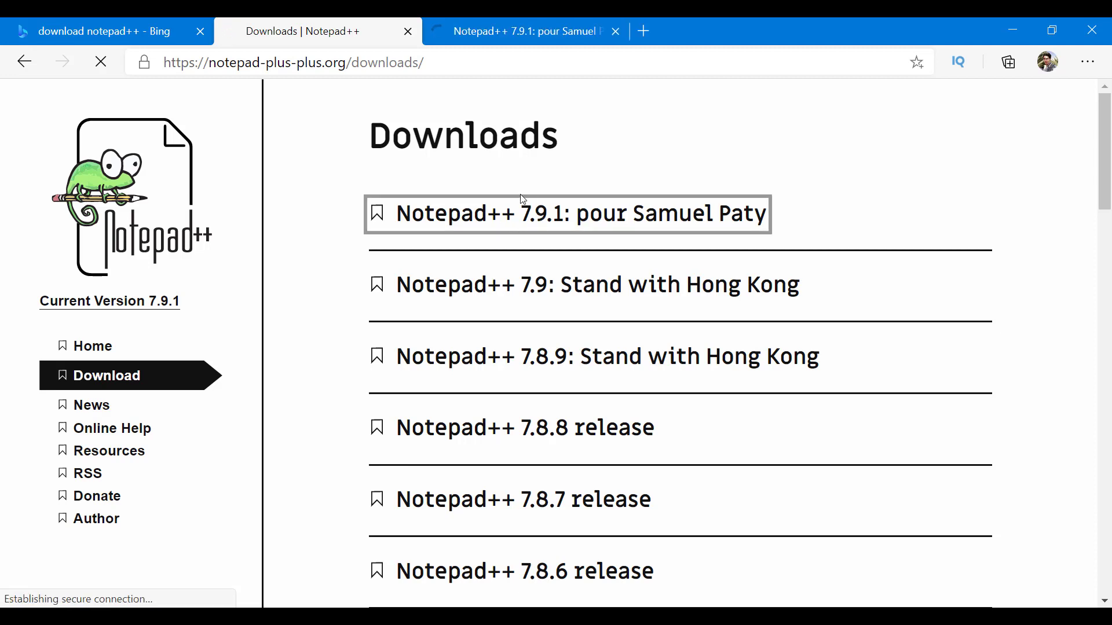
{"action": "left_click", "coordinate": [566, 24]}
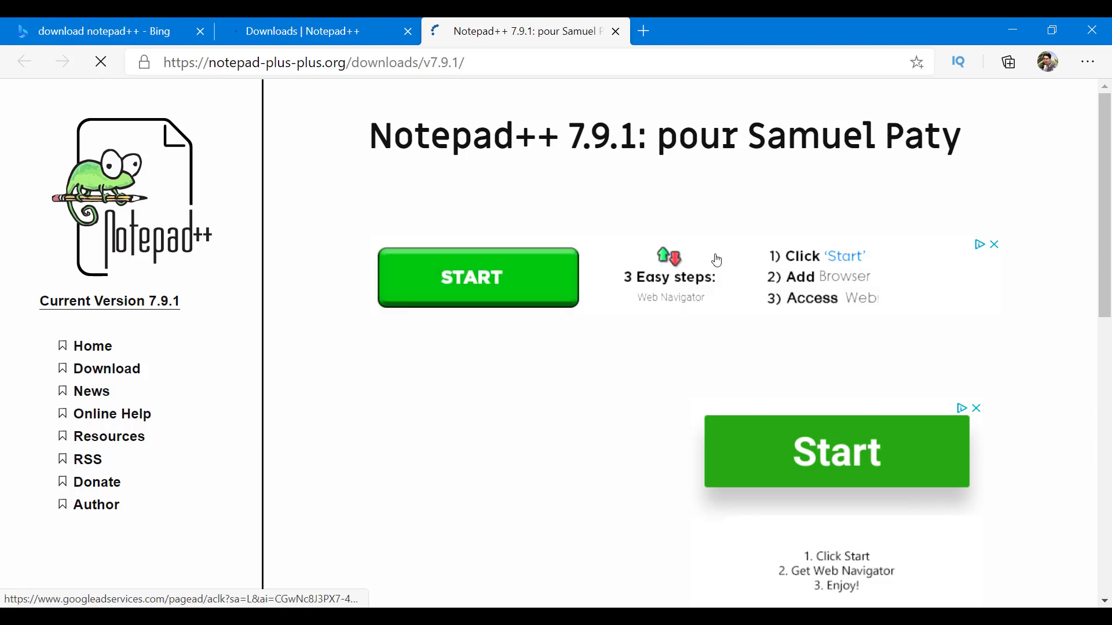
- Download the 64-bit x64 installer of Notepad++ 7.9.1 from the release page
{"action": "scroll", "coordinate": [717, 261], "scroll_direction": "down", "scroll_amount": 3}
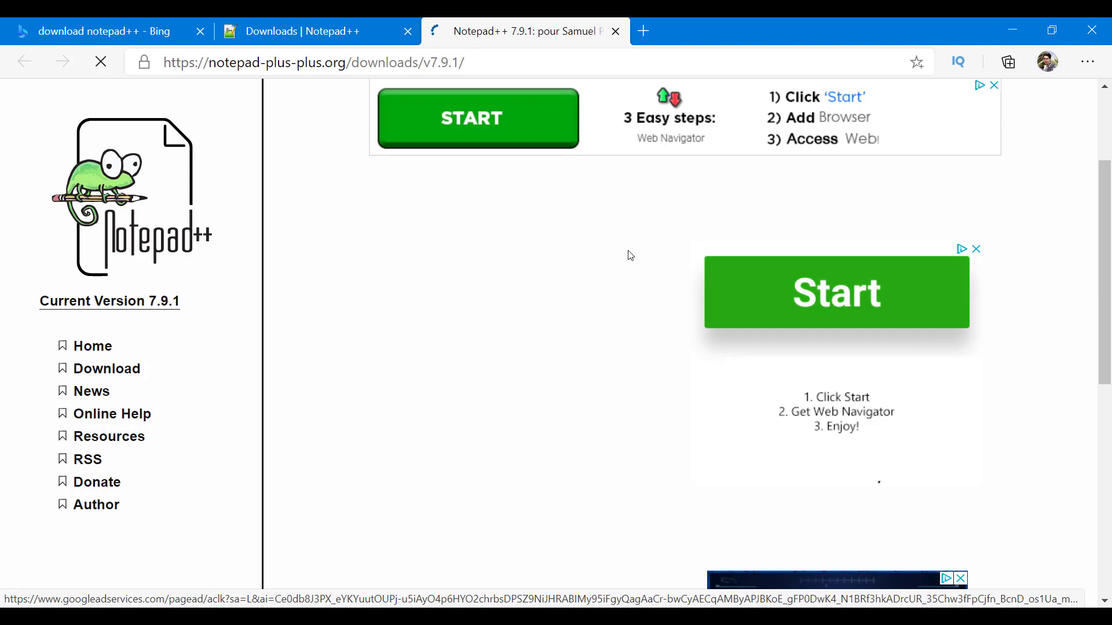
{"action": "scroll", "coordinate": [631, 256], "scroll_direction": "down", "scroll_amount": 2}
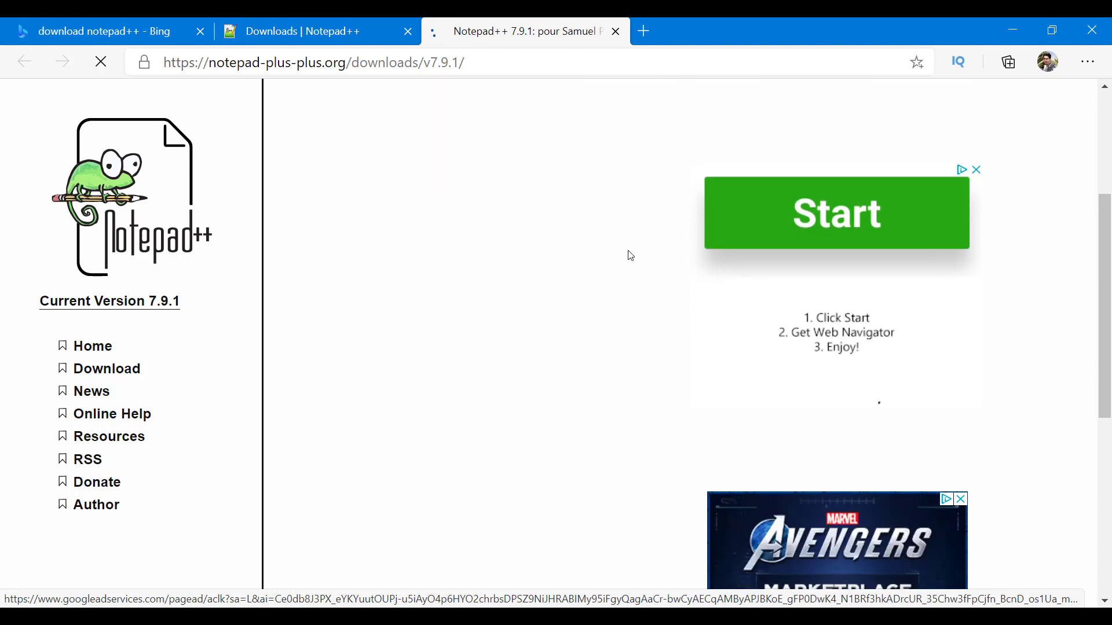
{"action": "scroll", "coordinate": [512, 349], "scroll_direction": "up", "scroll_amount": 4}
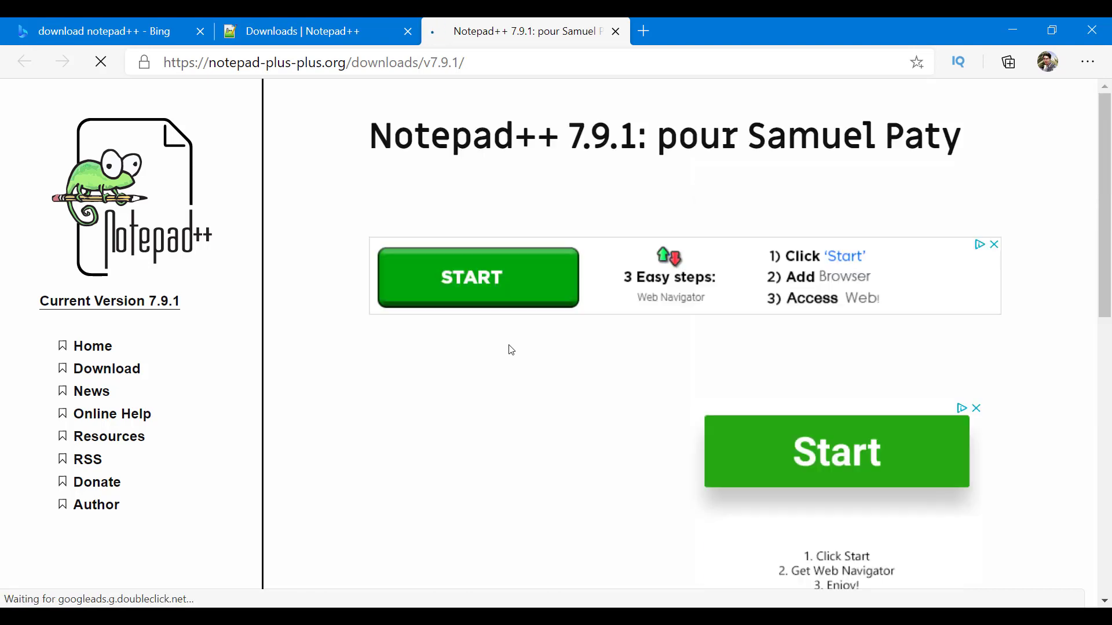
{"action": "scroll", "coordinate": [527, 351], "scroll_direction": "down", "scroll_amount": 1}
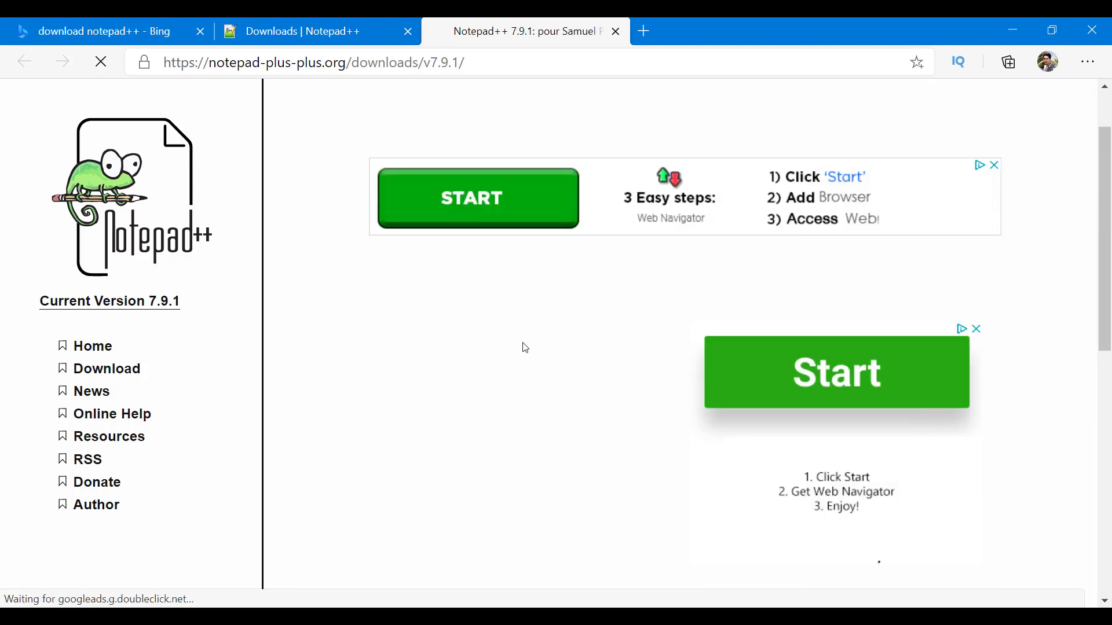
{"action": "scroll", "coordinate": [524, 347], "scroll_direction": "down", "scroll_amount": 3}
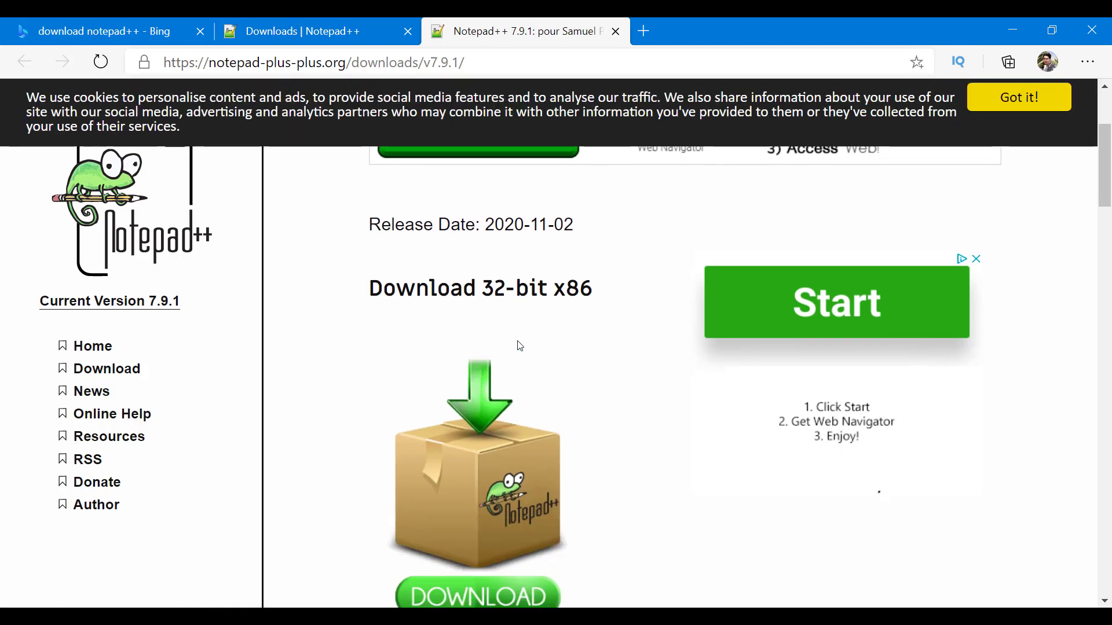
{"action": "scroll", "coordinate": [517, 347], "scroll_direction": "up", "scroll_amount": 1}
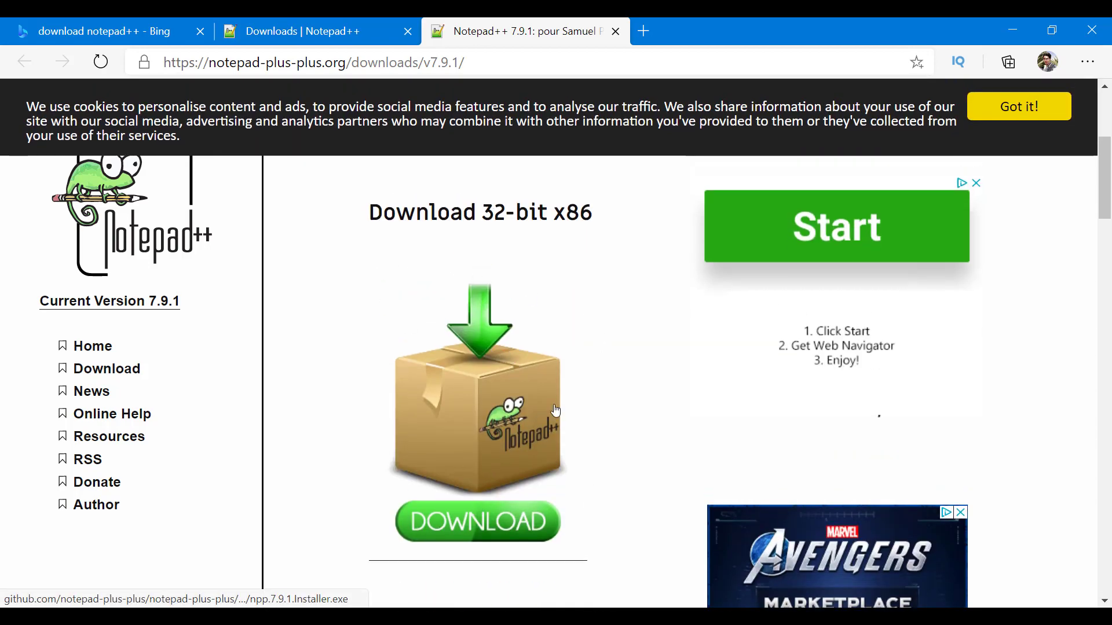
{"action": "scroll", "coordinate": [547, 424], "scroll_direction": "down", "scroll_amount": 4}
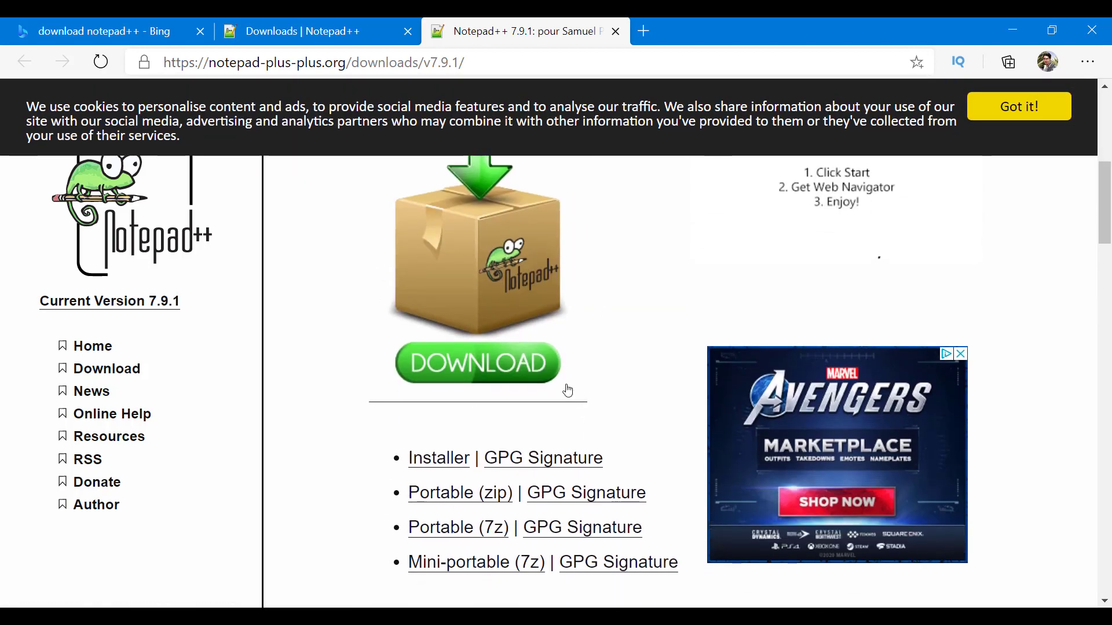
{"action": "scroll", "coordinate": [557, 324], "scroll_direction": "up", "scroll_amount": 5}
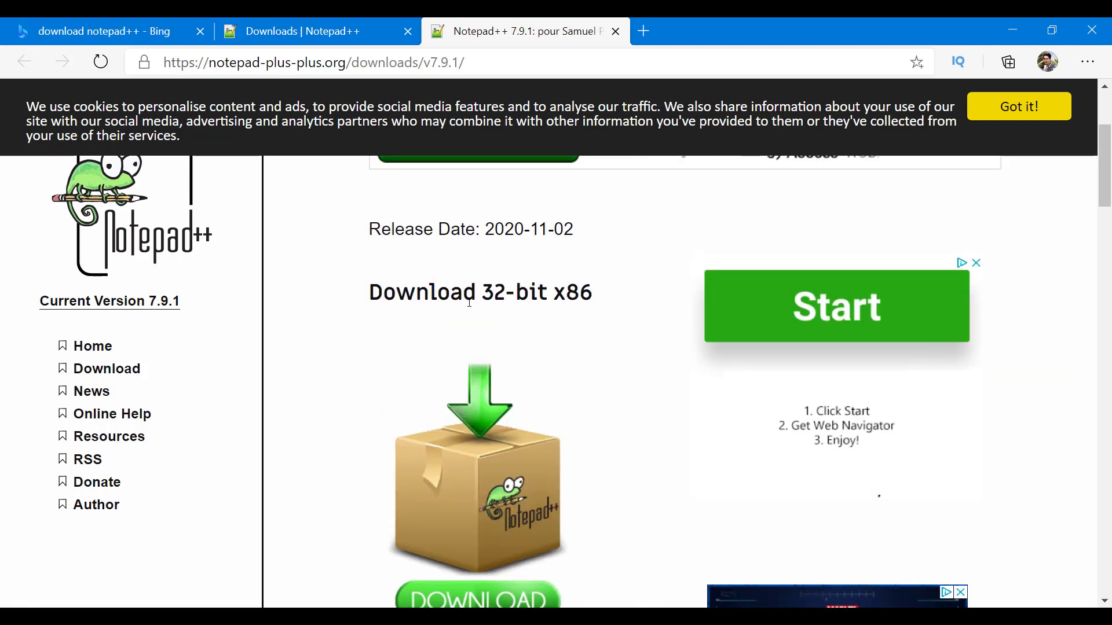
{"action": "scroll", "coordinate": [481, 293], "scroll_direction": "down", "scroll_amount": 8}
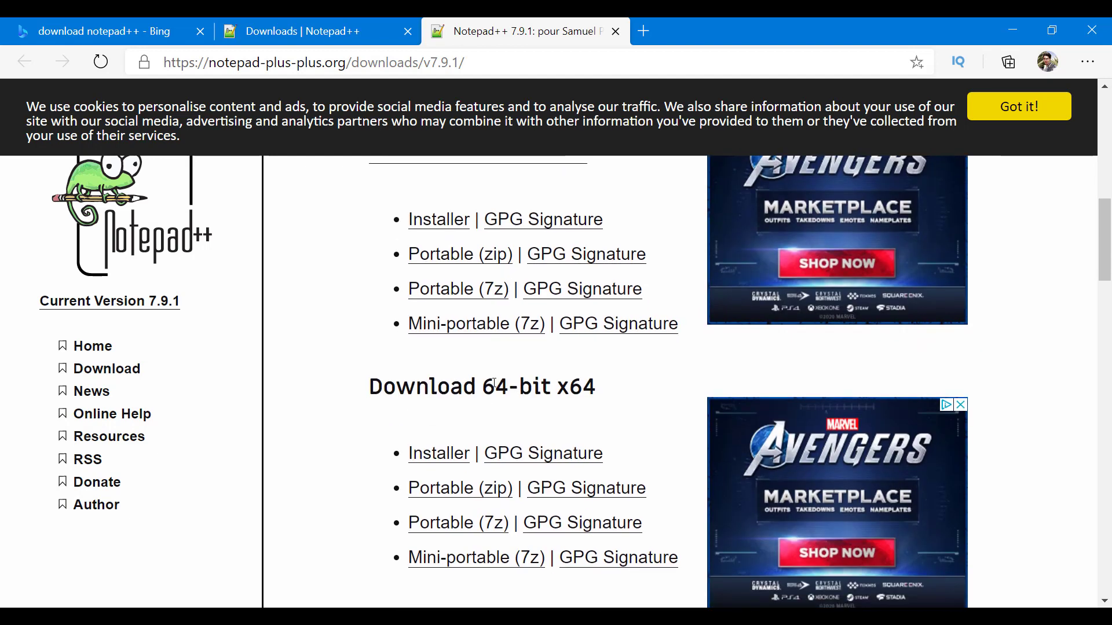
{"action": "scroll", "coordinate": [494, 384], "scroll_direction": "down", "scroll_amount": 1}
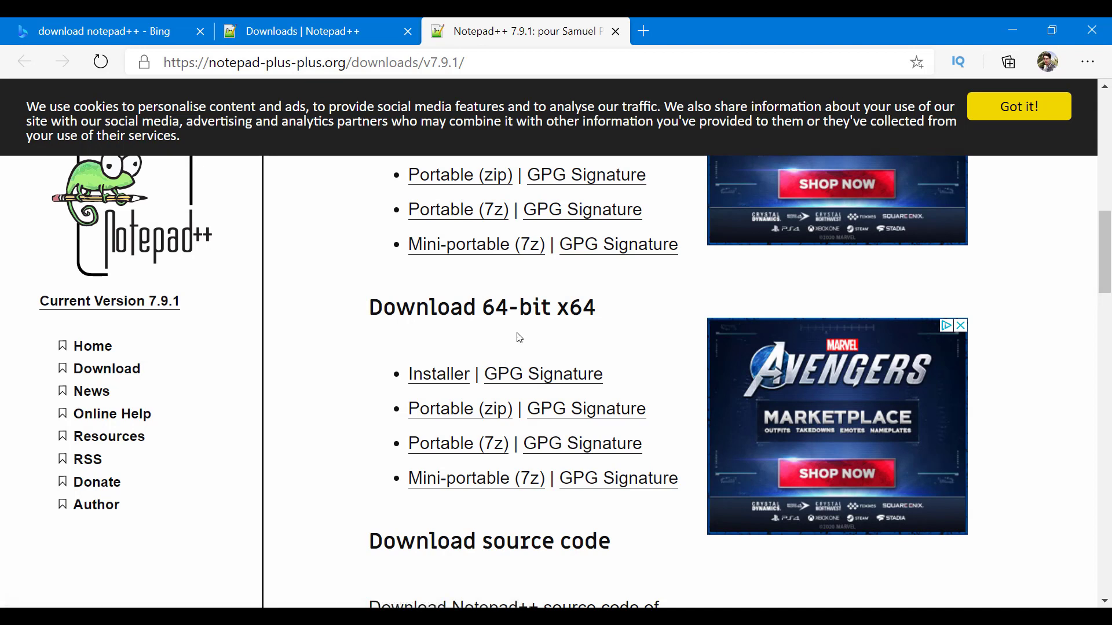
{"action": "left_click", "coordinate": [444, 377]}
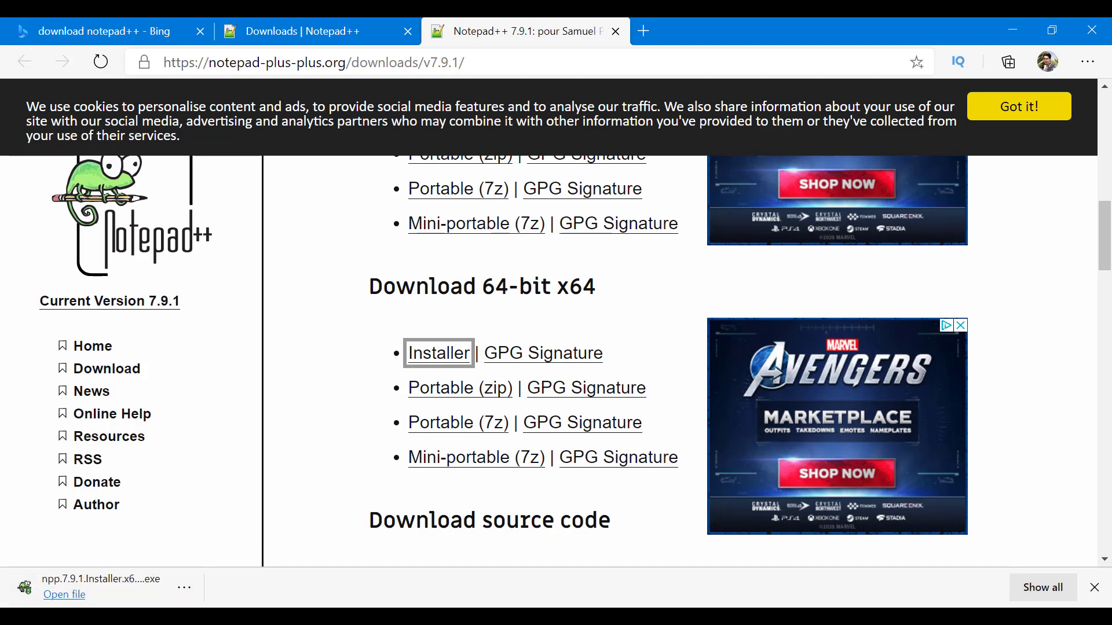
- Launch the downloaded Notepad++ installer in English and accept the license agreement
{"action": "left_click", "coordinate": [64, 597]}
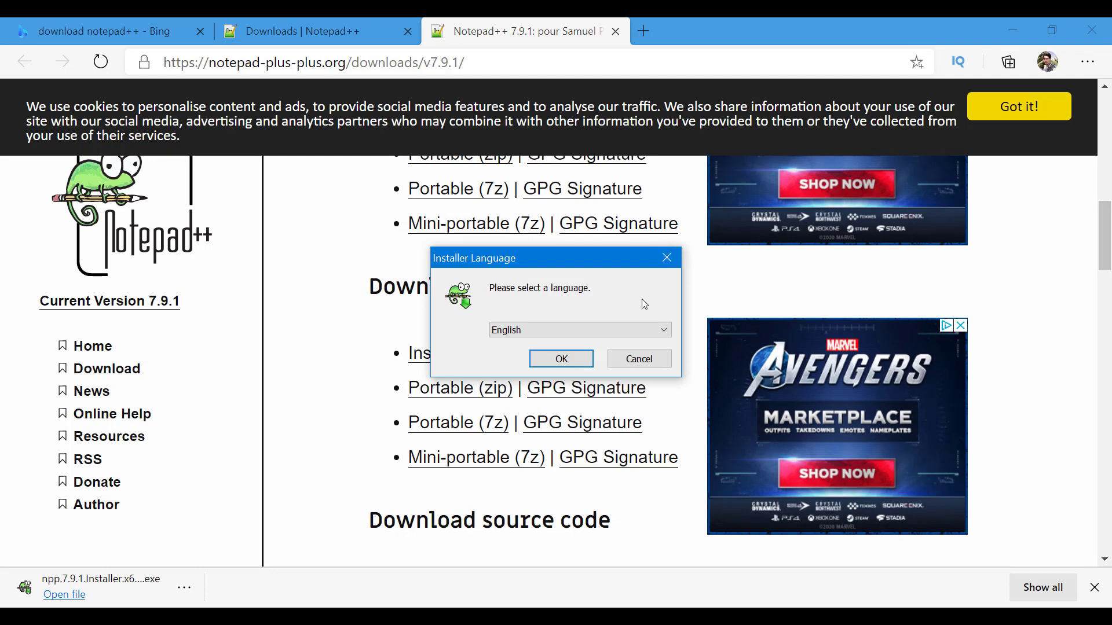
{"action": "left_click", "coordinate": [562, 359]}
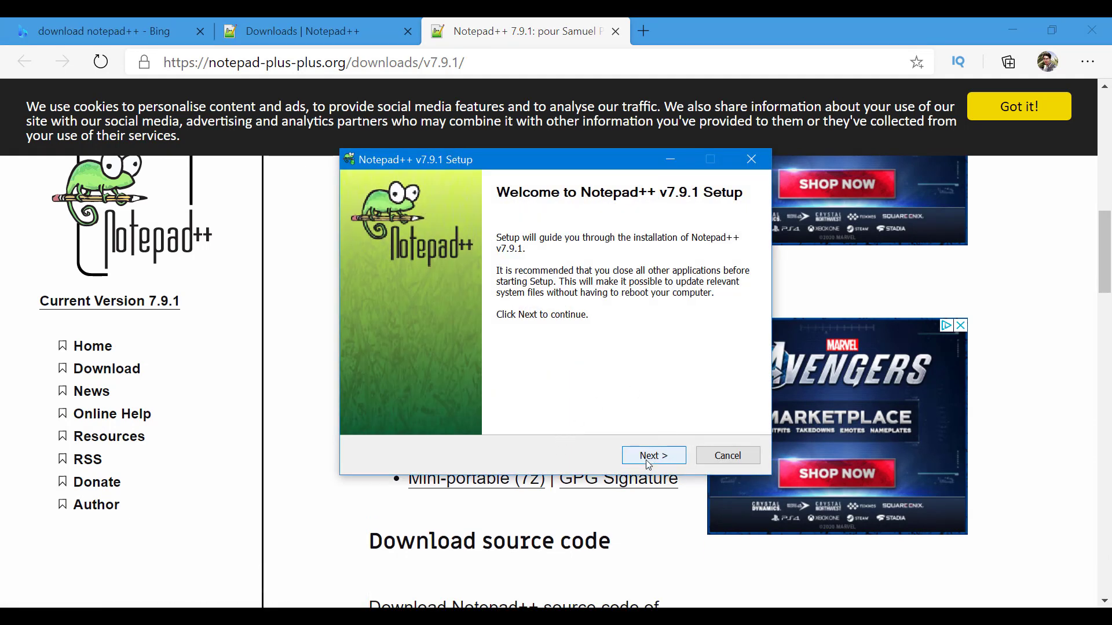
{"action": "left_click", "coordinate": [649, 463]}
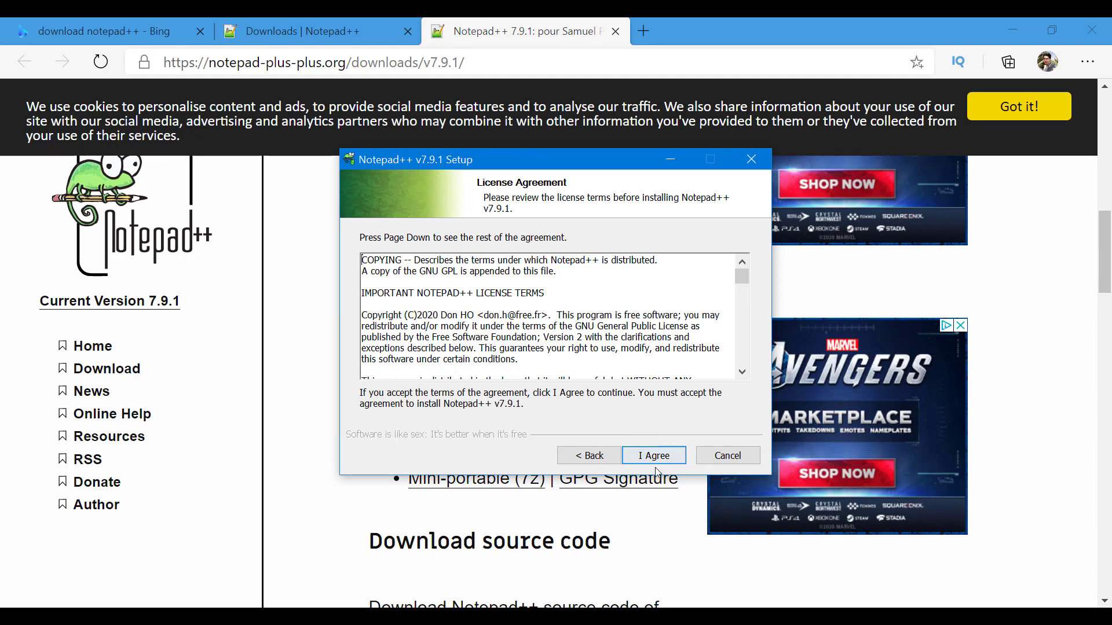
{"action": "left_click", "coordinate": [653, 457]}
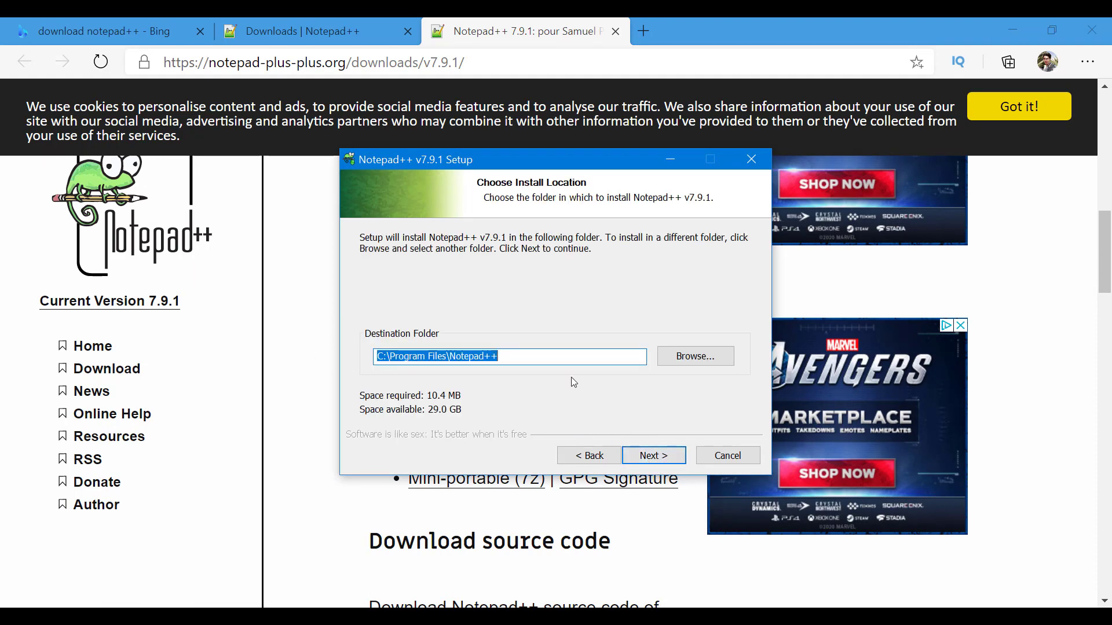
- Install Notepad++ in C:\Program Files\Notepad++ with the preselected Custom components and no desktop shortcut
{"action": "left_click", "coordinate": [653, 460]}
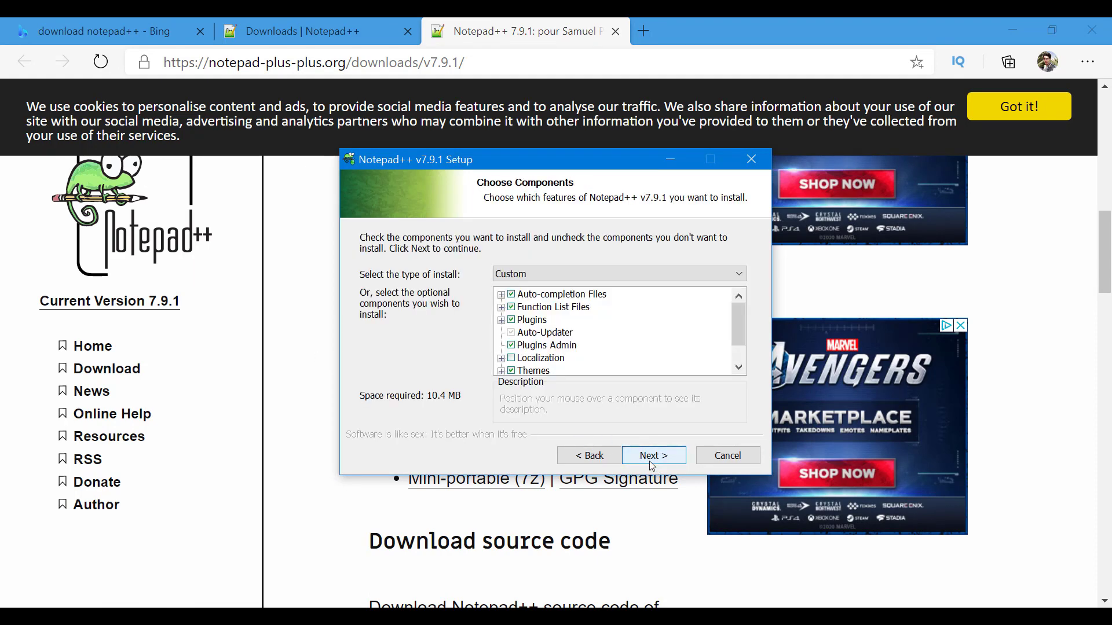
{"action": "scroll", "coordinate": [555, 330], "scroll_direction": "down", "scroll_amount": 1}
{"action": "scroll", "coordinate": [556, 330], "scroll_direction": "up", "scroll_amount": 1}
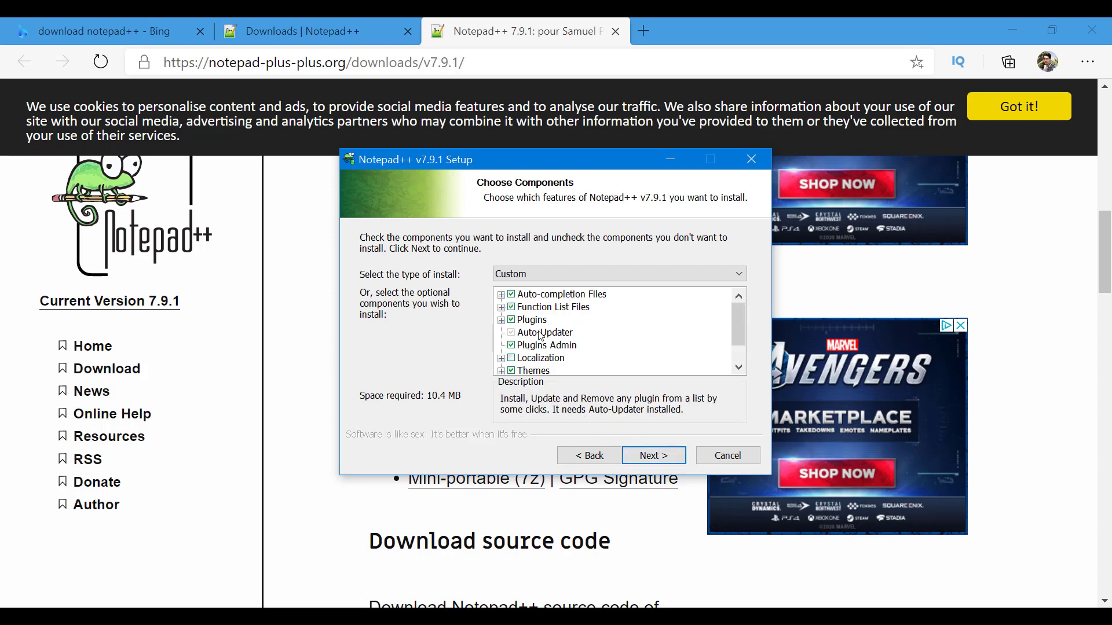
{"action": "left_click", "coordinate": [657, 459]}
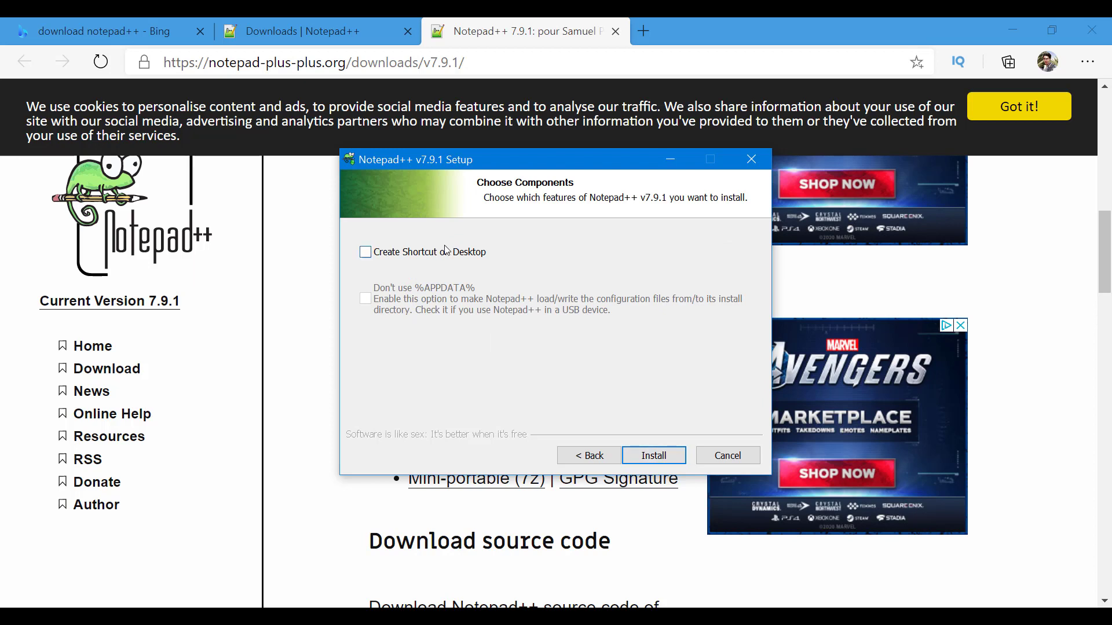
{"action": "left_click", "coordinate": [670, 457]}
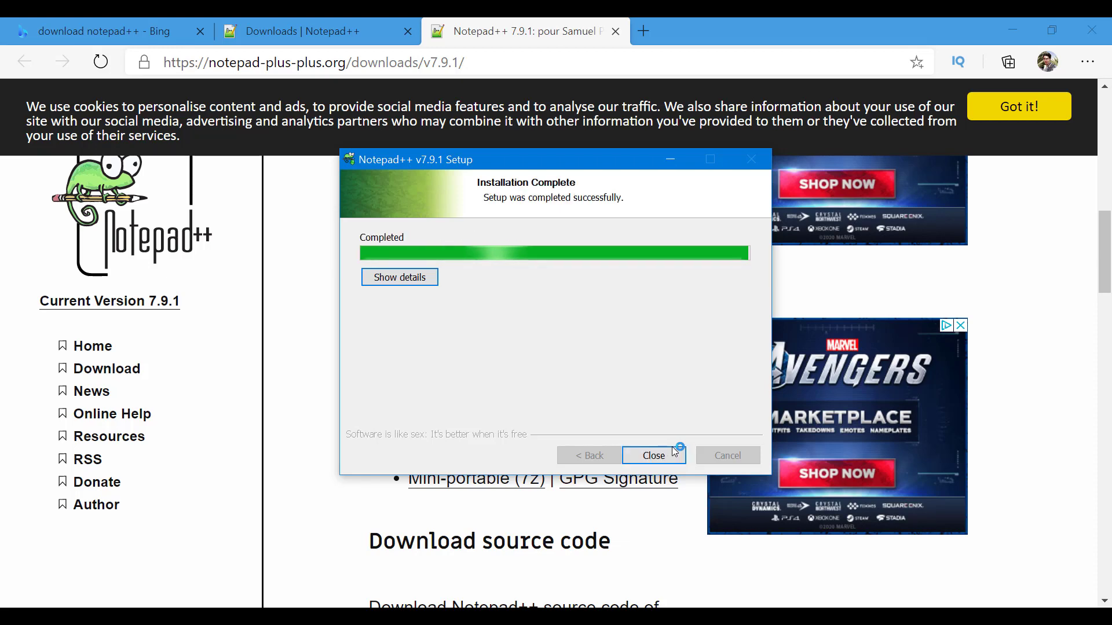
- Finish the setup with Run Notepad++ v7.9.1 enabled and minimize all open windows to reach the desktop
{"action": "left_click", "coordinate": [672, 449]}
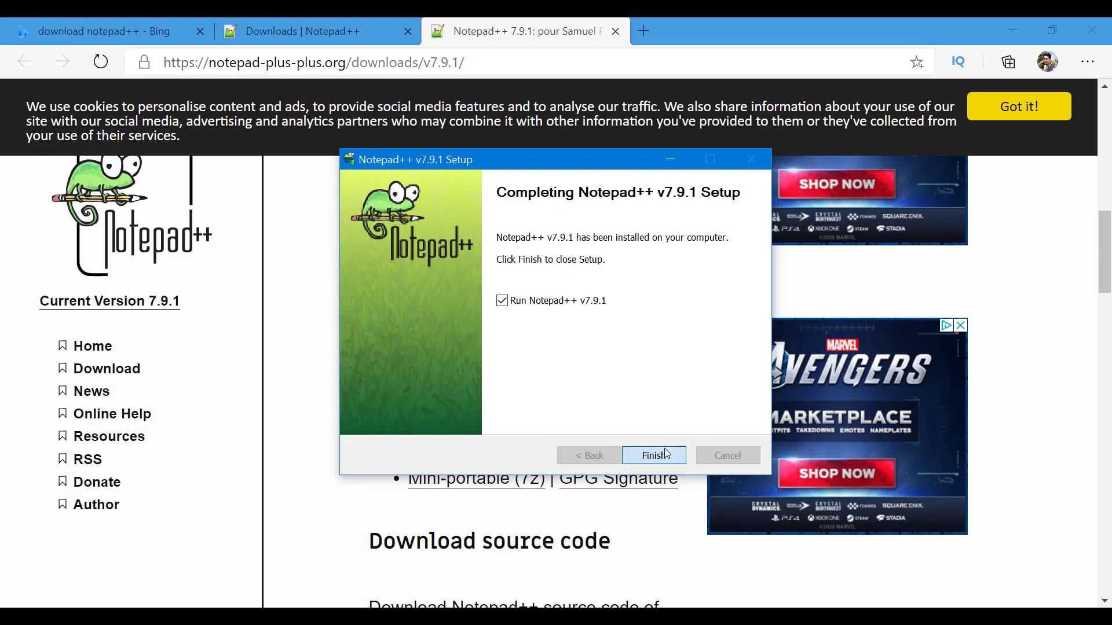
{"action": "left_click", "coordinate": [665, 452]}
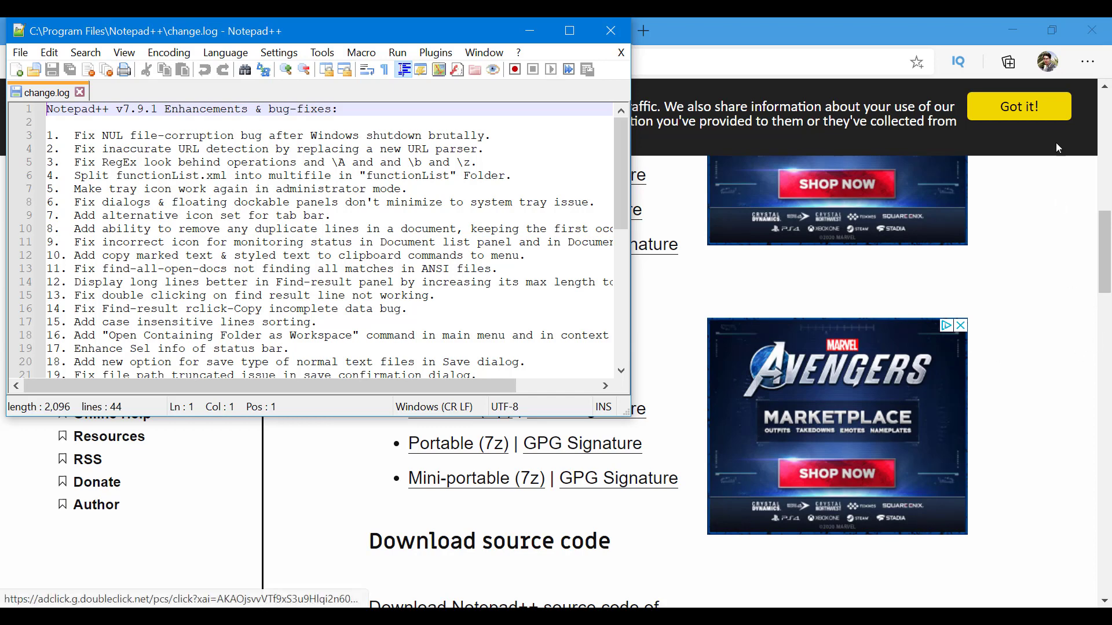
{"action": "left_click", "coordinate": [1013, 22]}
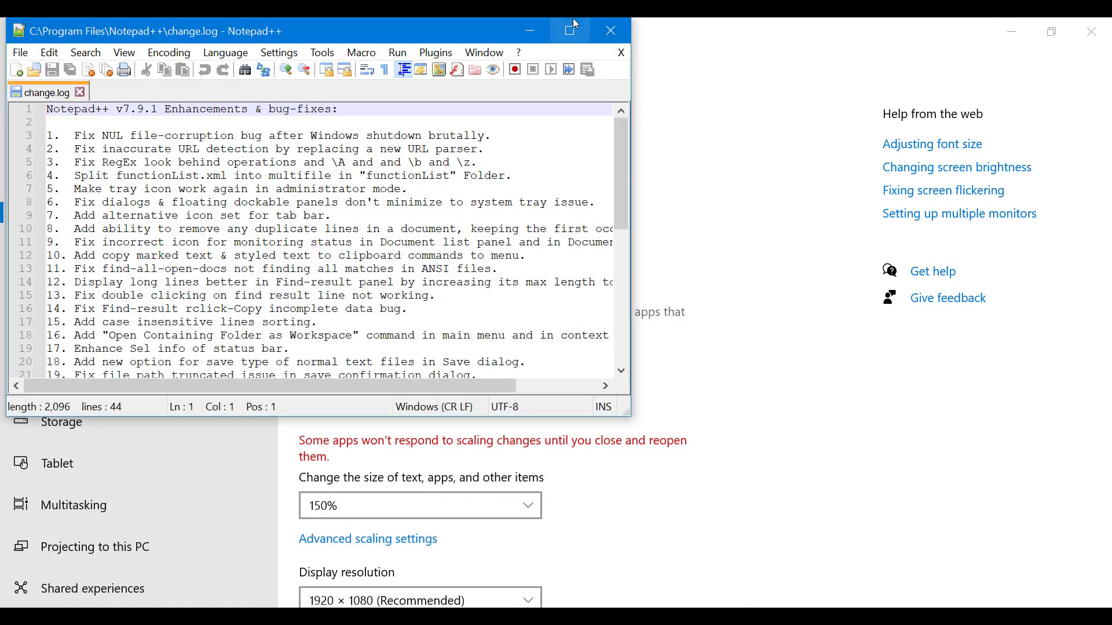
{"action": "left_click", "coordinate": [525, 33]}
{"action": "left_click", "coordinate": [1013, 30]}
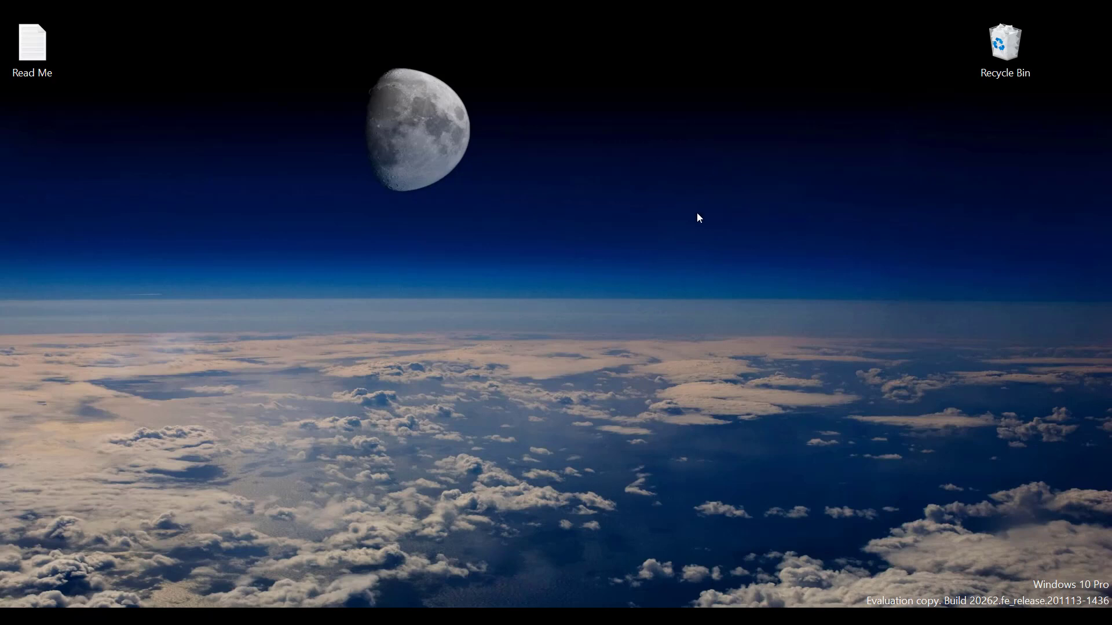
- Make Notepad++ the app always used to open .txt files through the desktop Read Me file, and close the opened file's window
{"action": "right_click", "coordinate": [42, 47]}
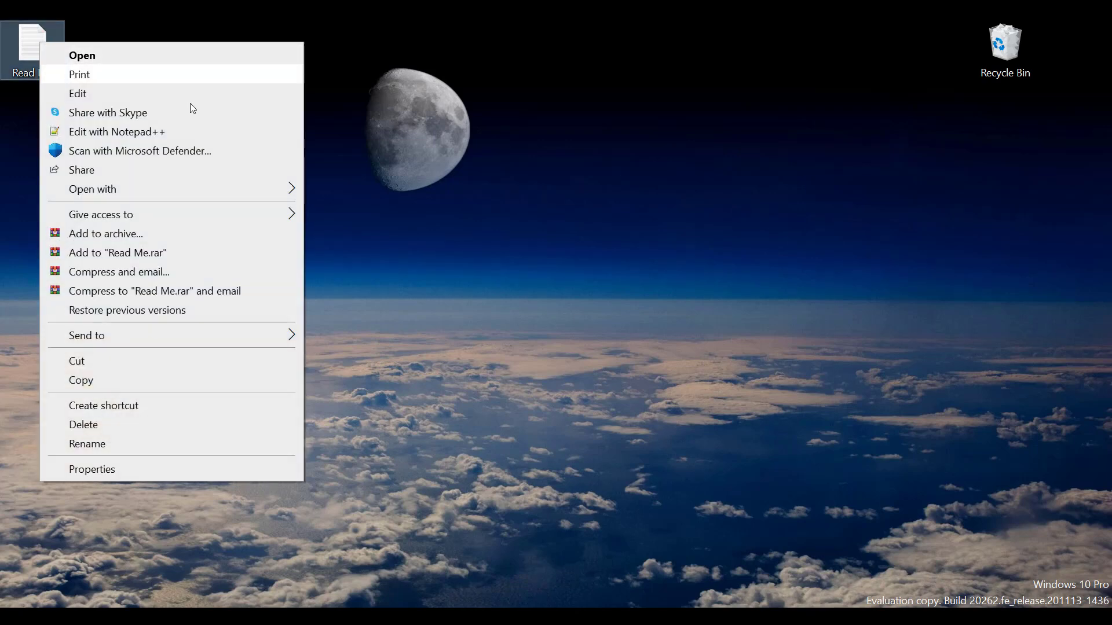
{"action": "mouse_move", "coordinate": [238, 196]}
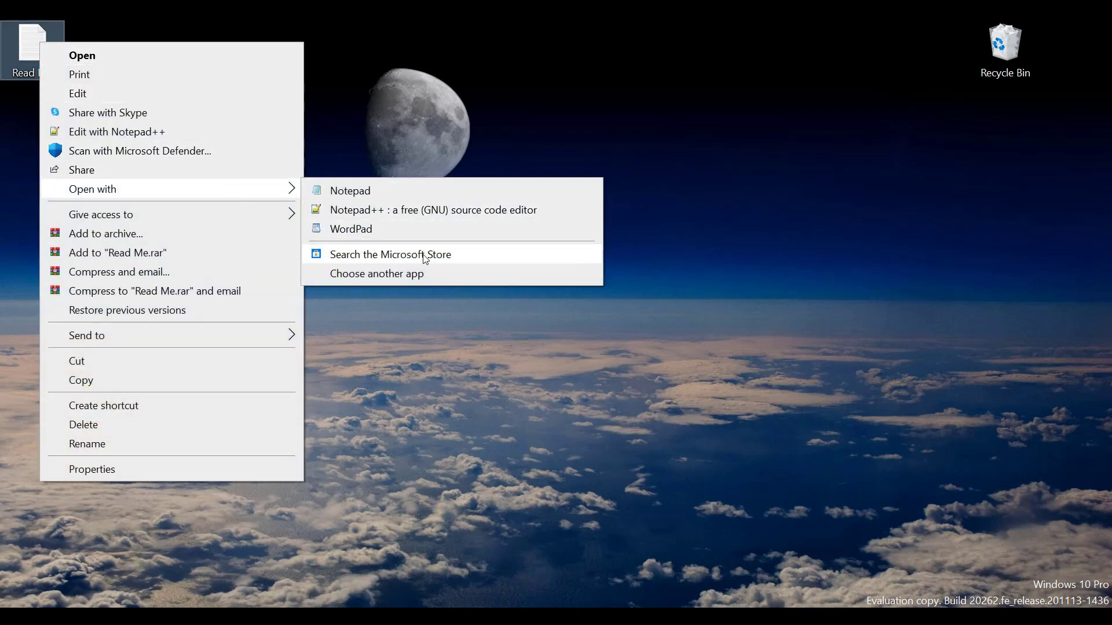
{"action": "left_click", "coordinate": [377, 277]}
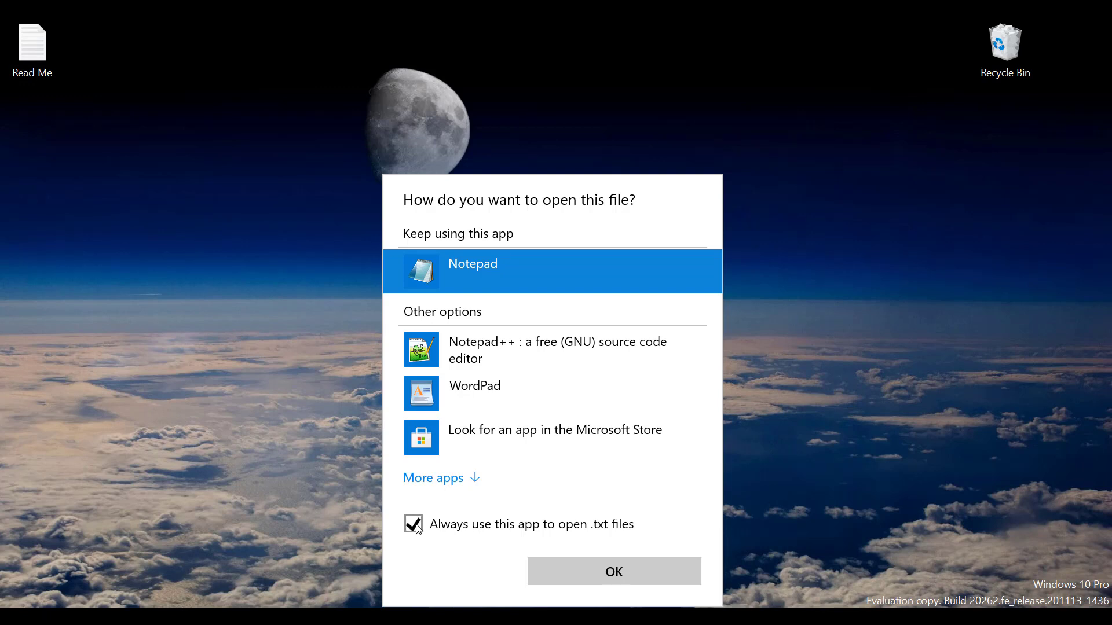
{"action": "left_click", "coordinate": [526, 358]}
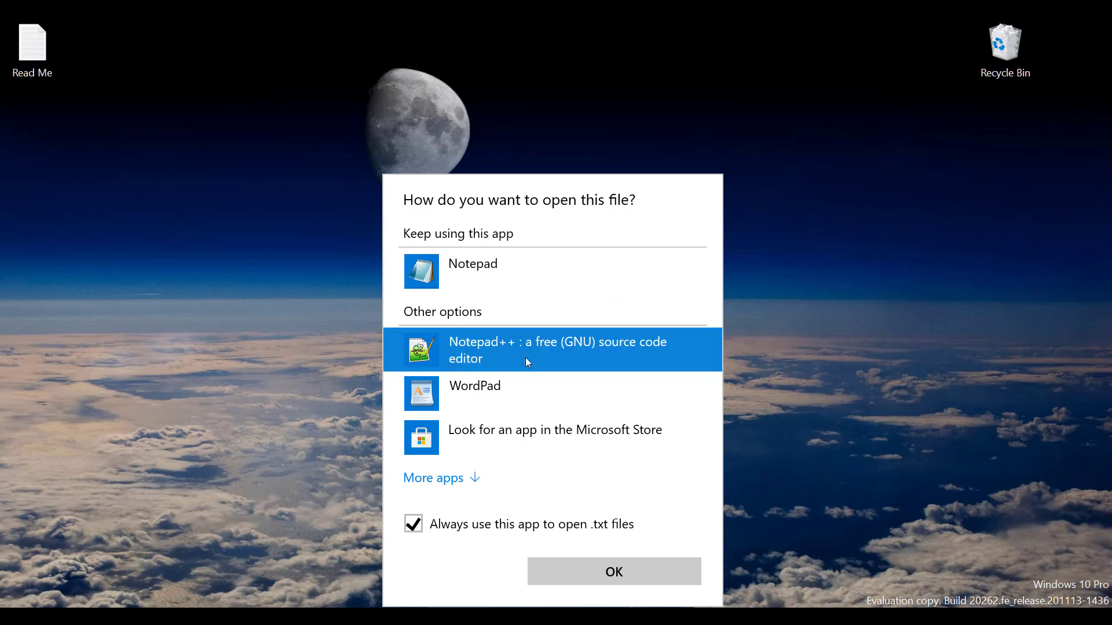
{"action": "double_click", "coordinate": [526, 360]}
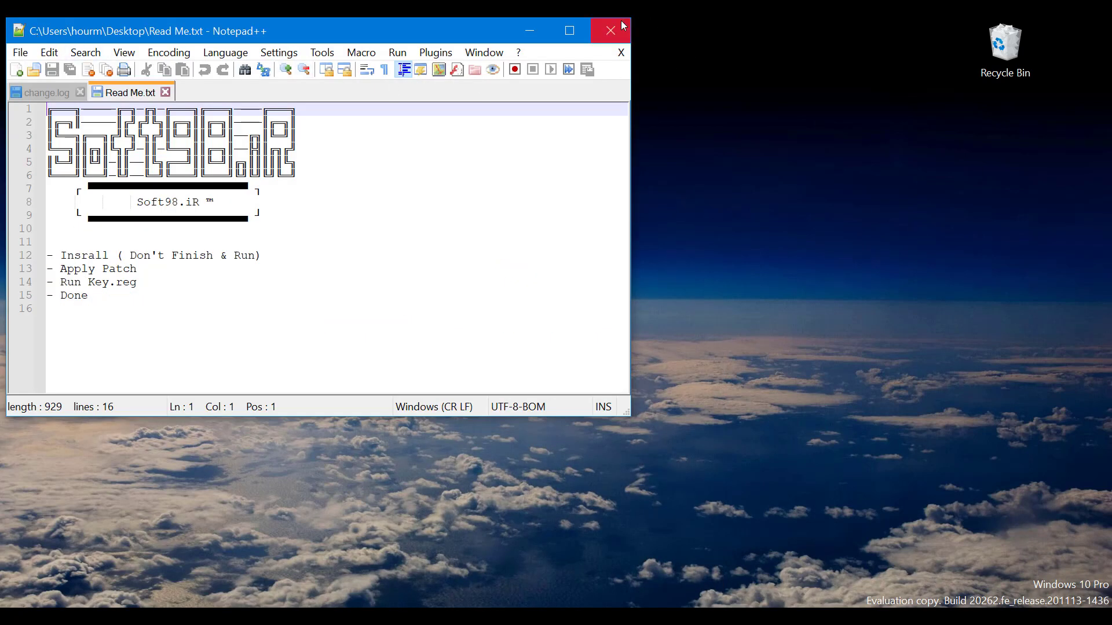
{"action": "left_click", "coordinate": [623, 26]}
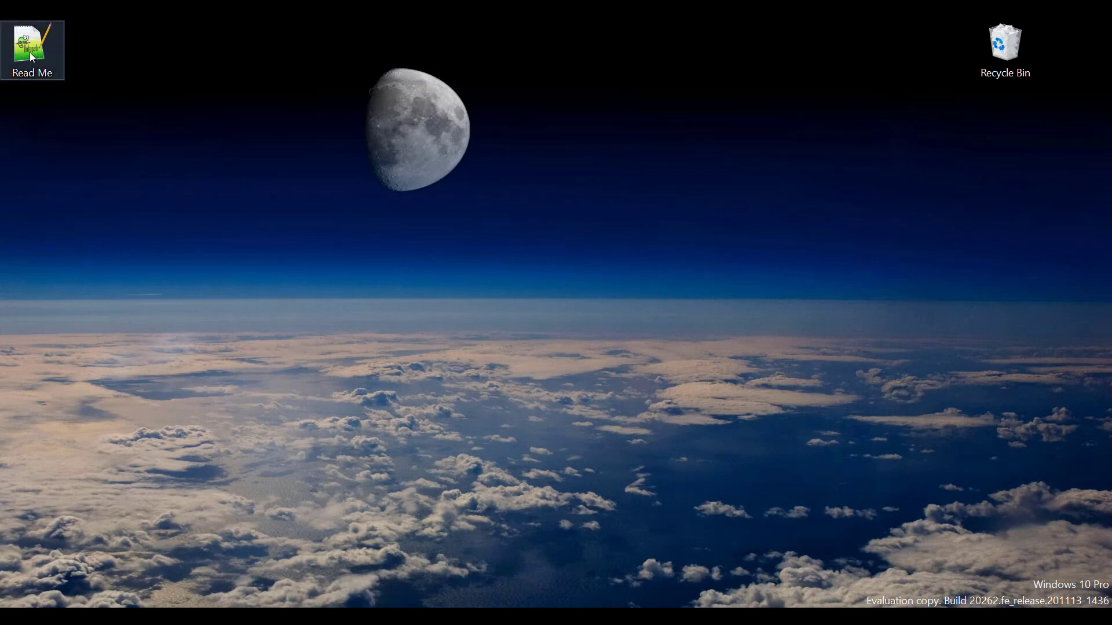
- Choose another app for the Read Me file, expand the list of apps and enable always using the chosen app for .txt files
{"action": "right_click", "coordinate": [30, 52]}
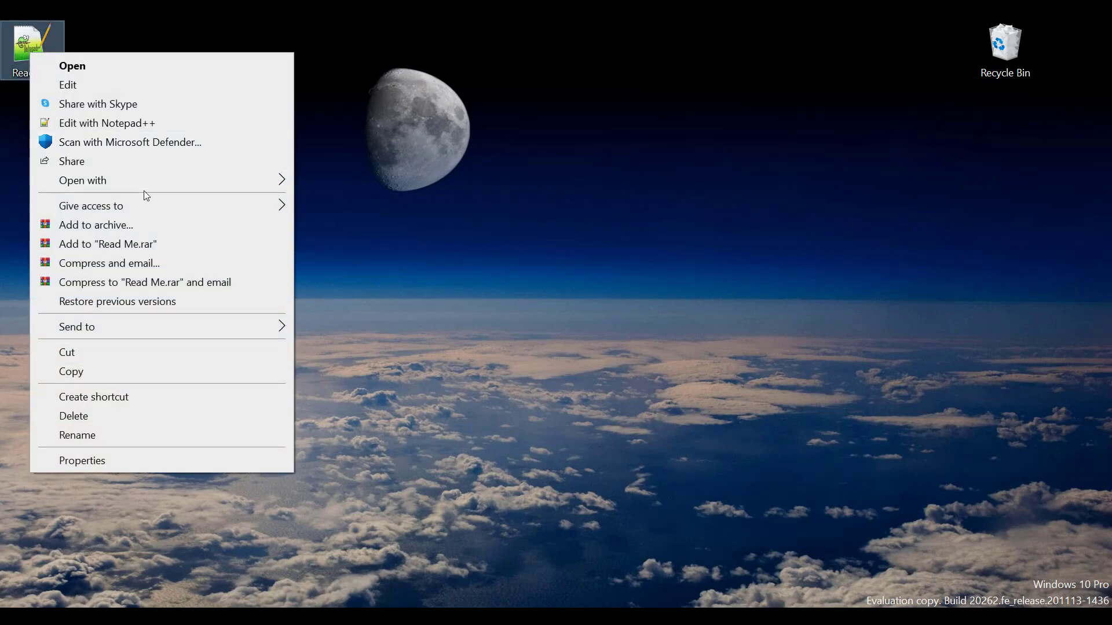
{"action": "mouse_move", "coordinate": [176, 178]}
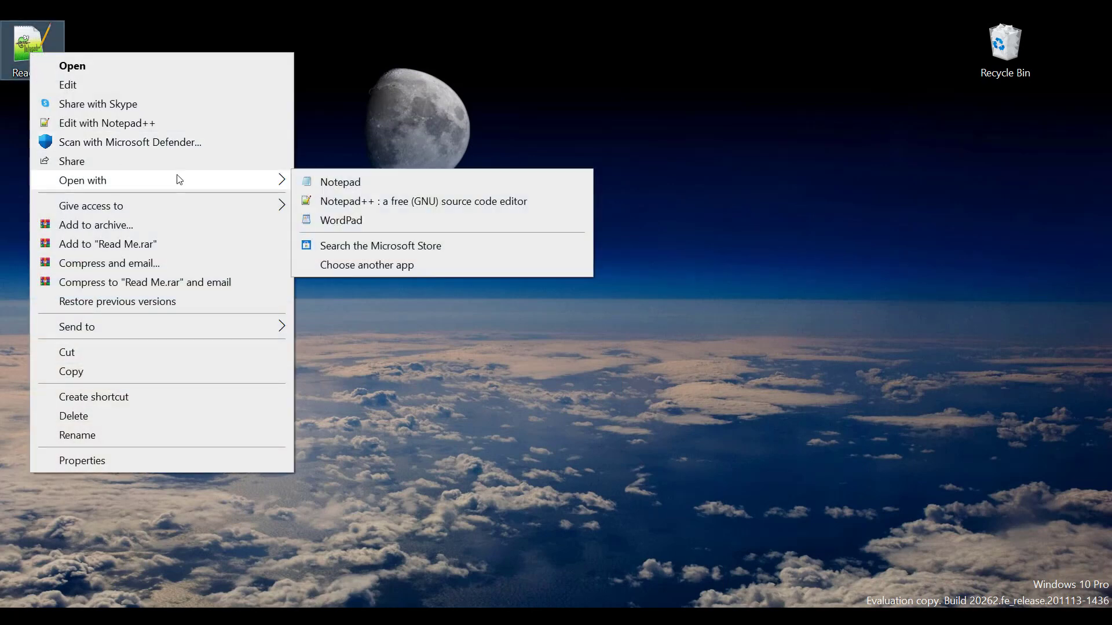
{"action": "left_click", "coordinate": [409, 268]}
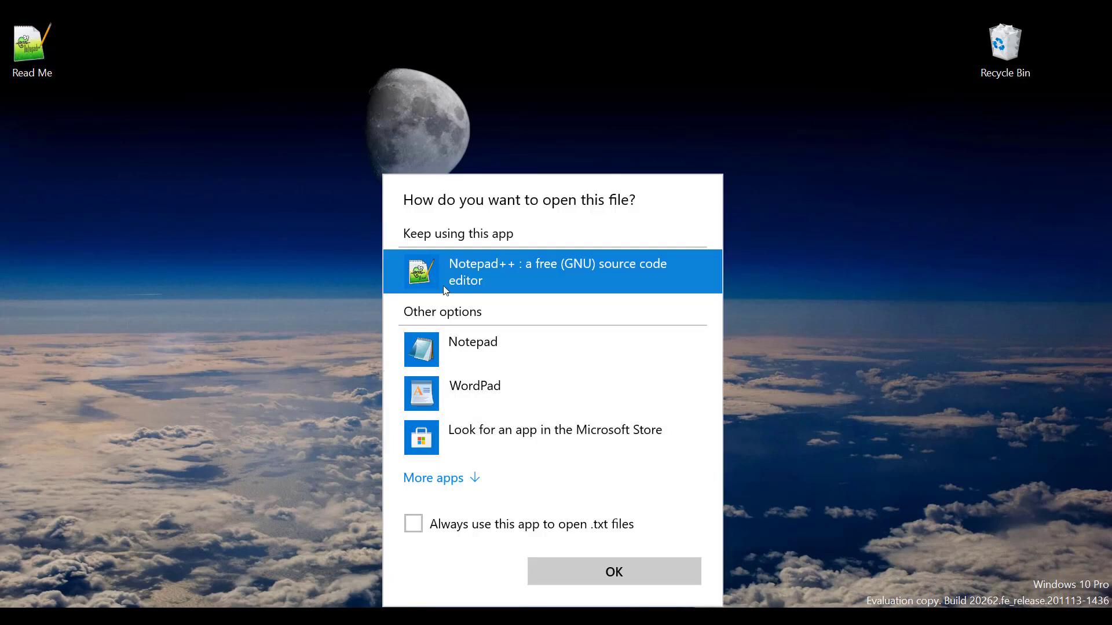
{"action": "left_click", "coordinate": [459, 479]}
{"action": "scroll", "coordinate": [468, 445], "scroll_direction": "down", "scroll_amount": 5}
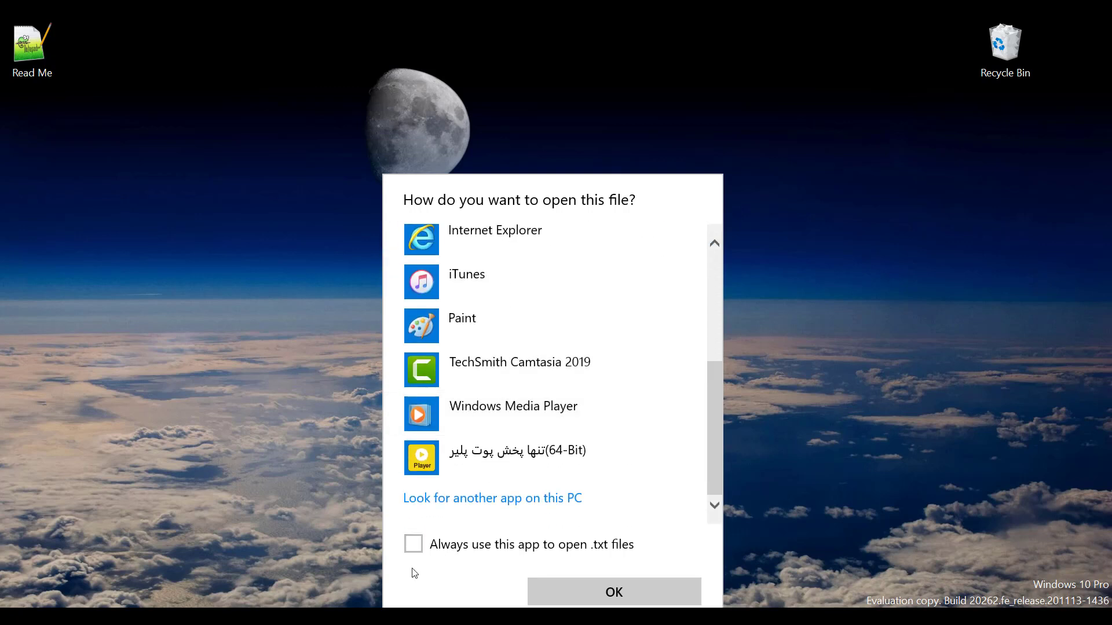
{"action": "left_click", "coordinate": [415, 548]}
- Look for another app on this PC, pick the Notepad++ program in C:\Program Files\Notepad++, and close the opened file's window
{"action": "left_click", "coordinate": [500, 500]}
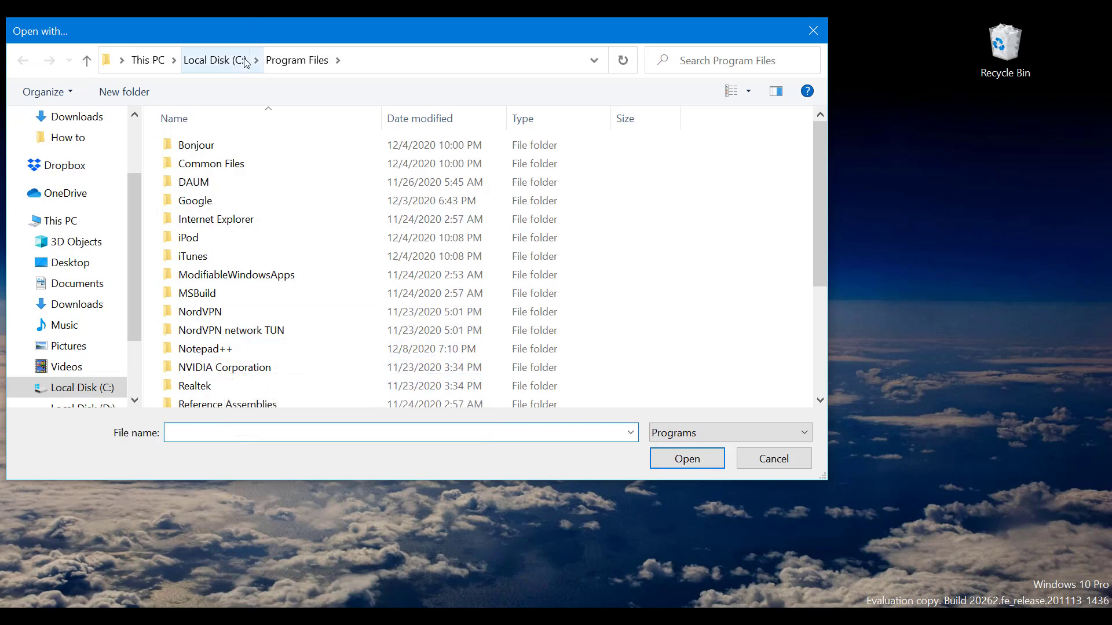
{"action": "double_click", "coordinate": [219, 349]}
{"action": "double_click", "coordinate": [220, 220]}
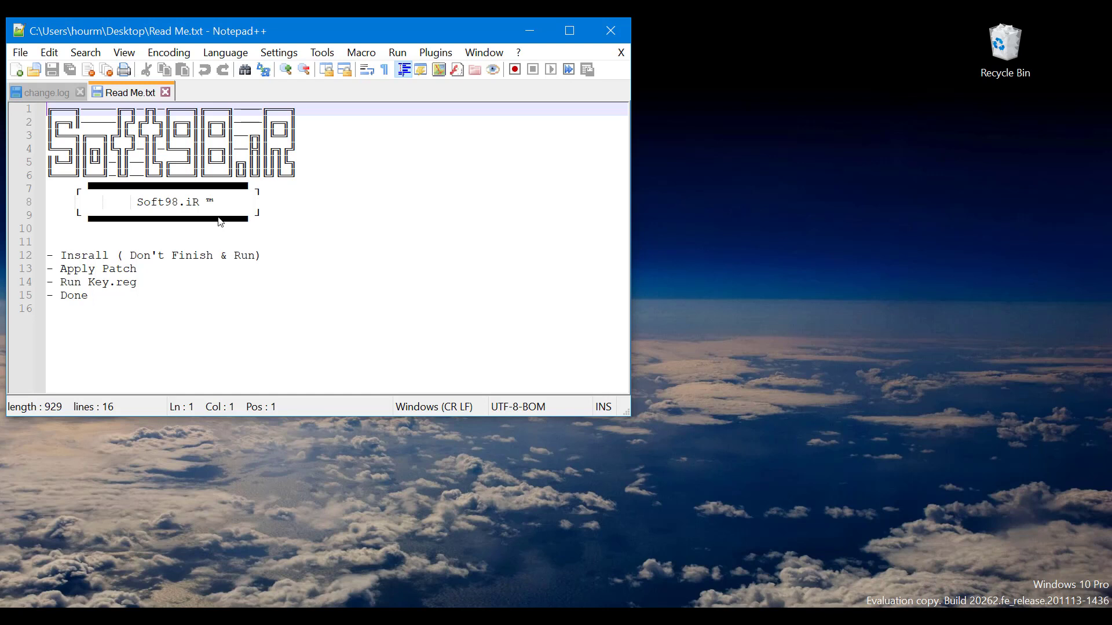
{"action": "left_click", "coordinate": [611, 29]}
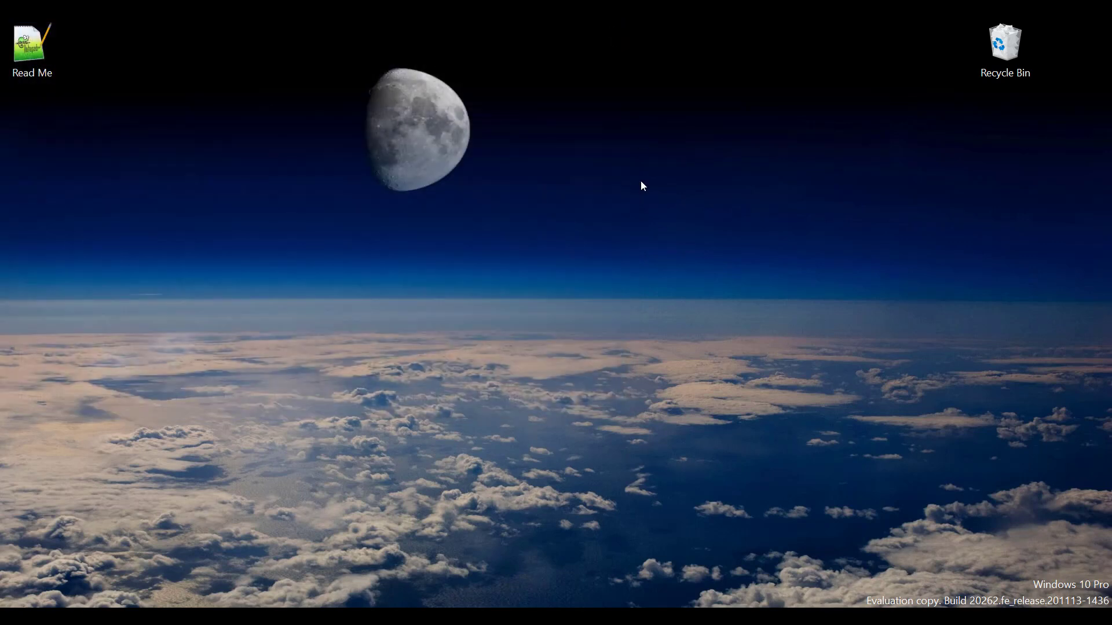